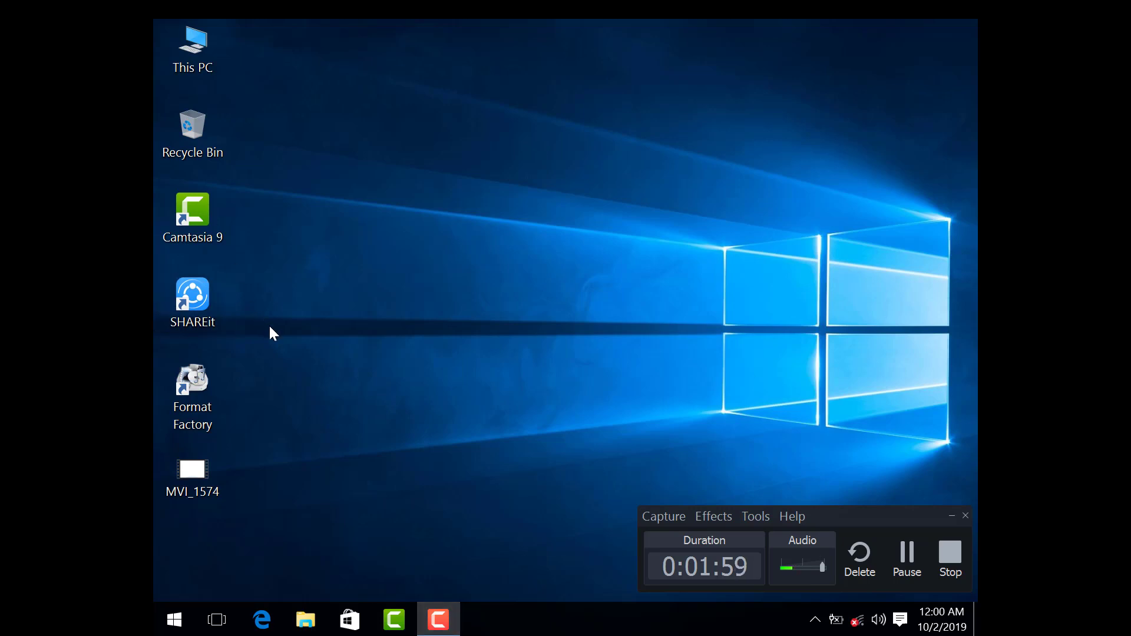
{"action": "right_click", "coordinate": [308, 293]}
{"action": "left_click", "coordinate": [338, 347]}
{"action": "right_click", "coordinate": [341, 289]}
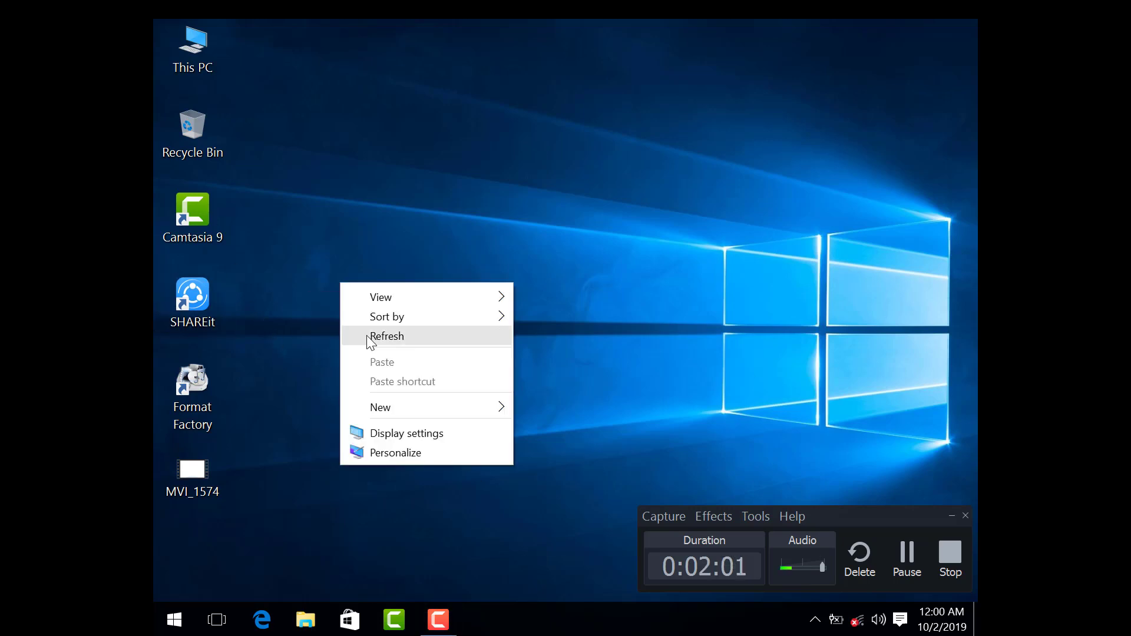
{"action": "left_click", "coordinate": [369, 336]}
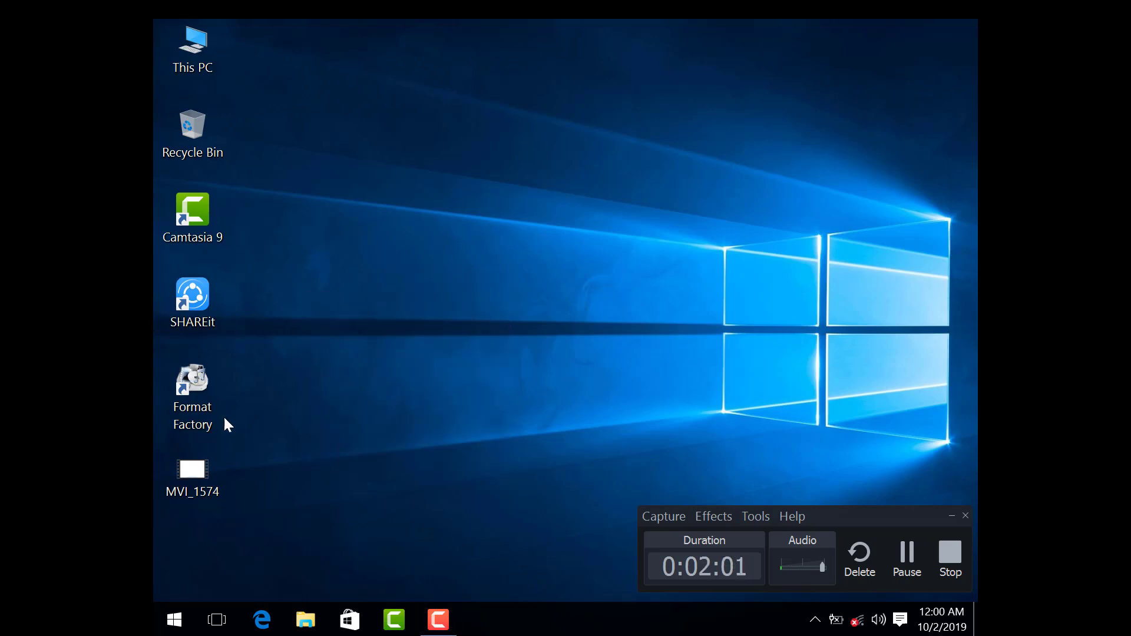
Open Format Factory from the desktop and look through its Audio, Picture, Document and ROM Device categories, returning to Video
{"action": "double_click", "coordinate": [199, 385]}
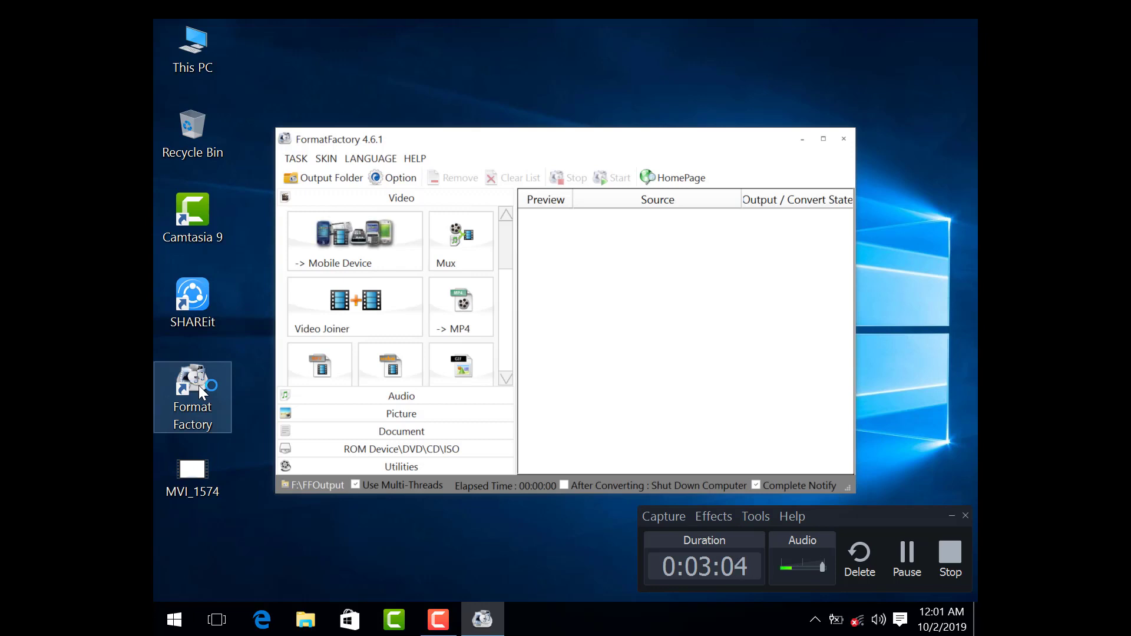
{"action": "left_click", "coordinate": [406, 396]}
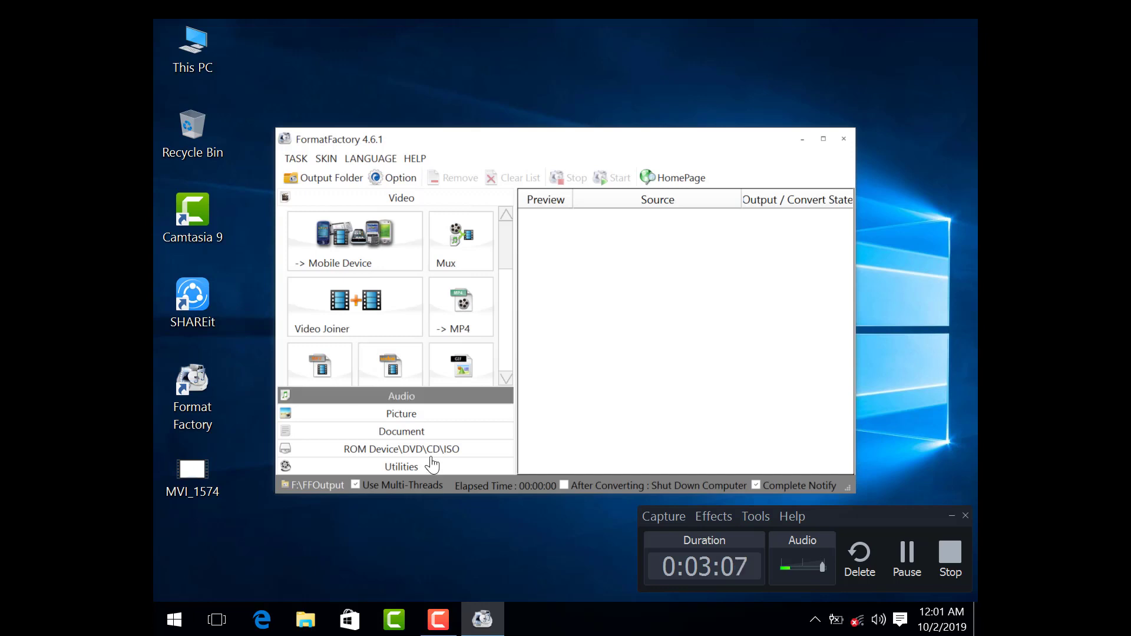
{"action": "left_click", "coordinate": [401, 413]}
{"action": "left_click", "coordinate": [404, 433]}
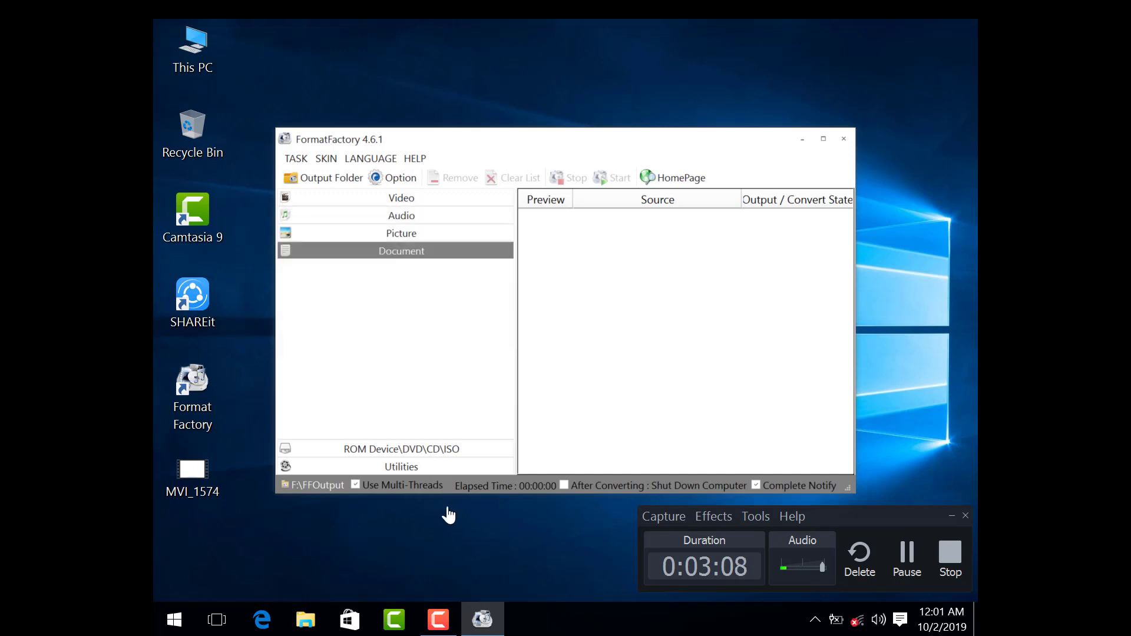
{"action": "left_click", "coordinate": [404, 451]}
{"action": "left_click", "coordinate": [398, 197]}
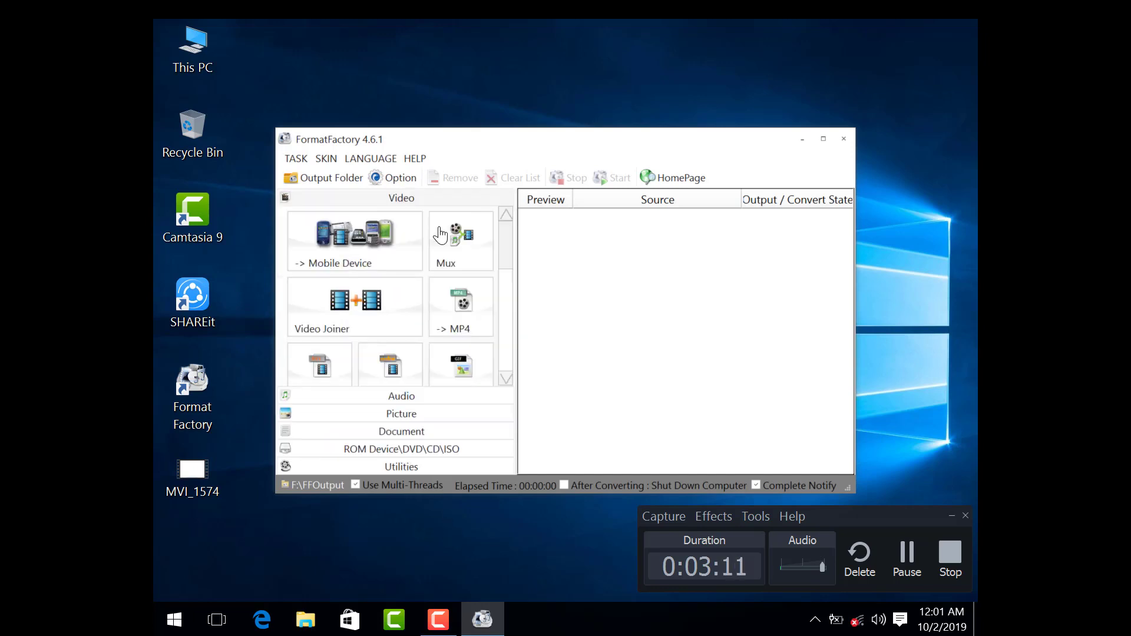
{"action": "left_click", "coordinate": [907, 553]}
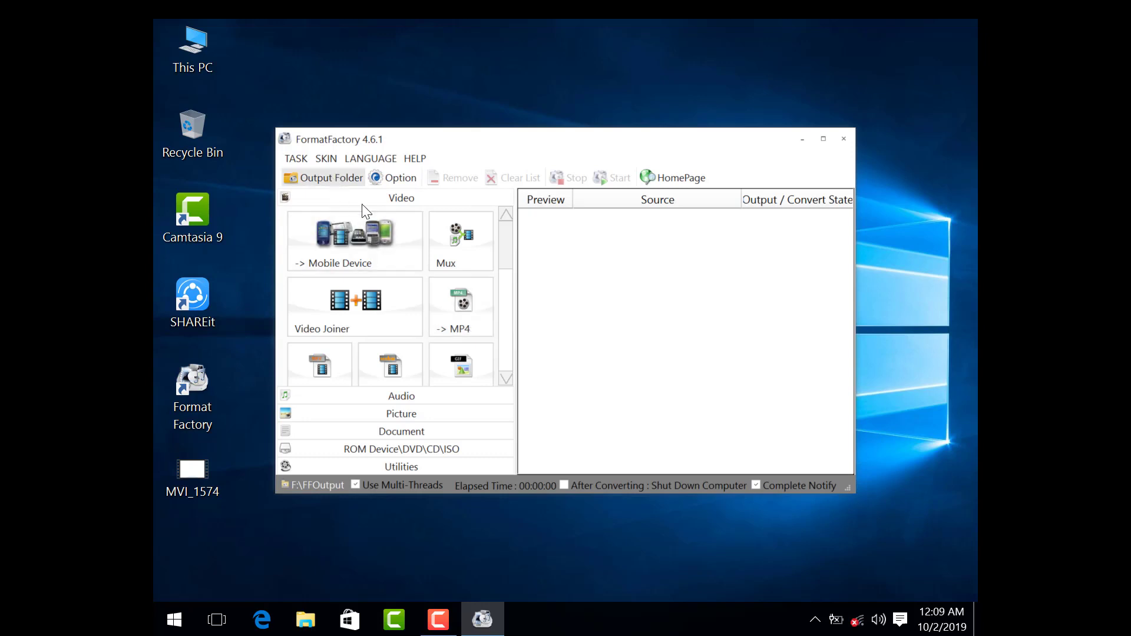
Open the FFOutput folder, copy the MVI_1574 video to the desktop, and close the folder
{"action": "left_click", "coordinate": [331, 178]}
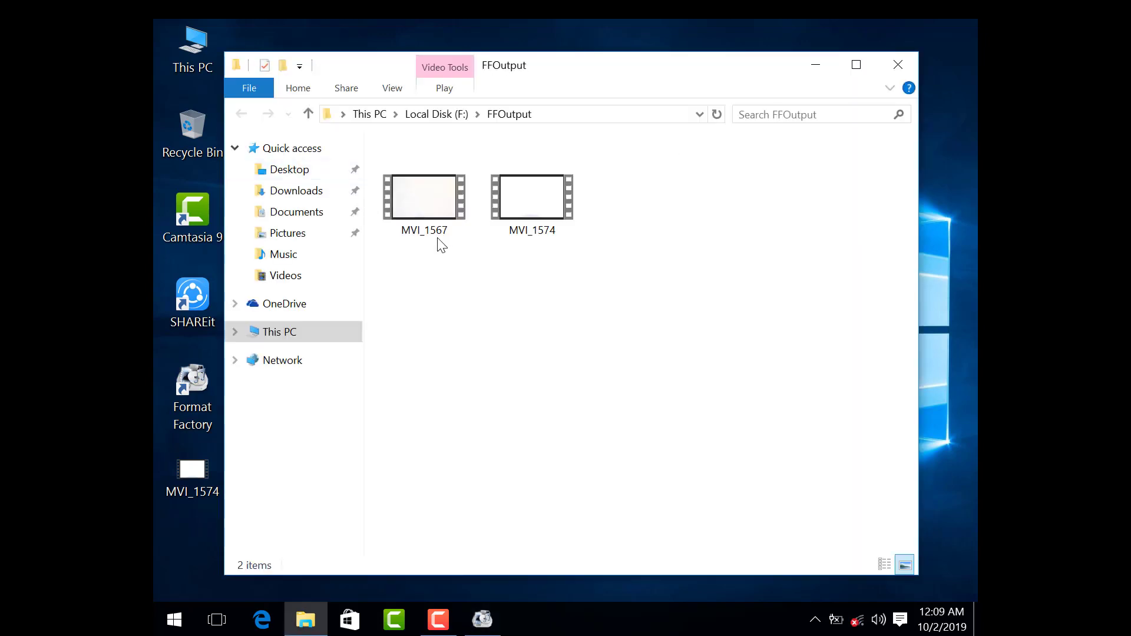
{"action": "left_click", "coordinate": [535, 217]}
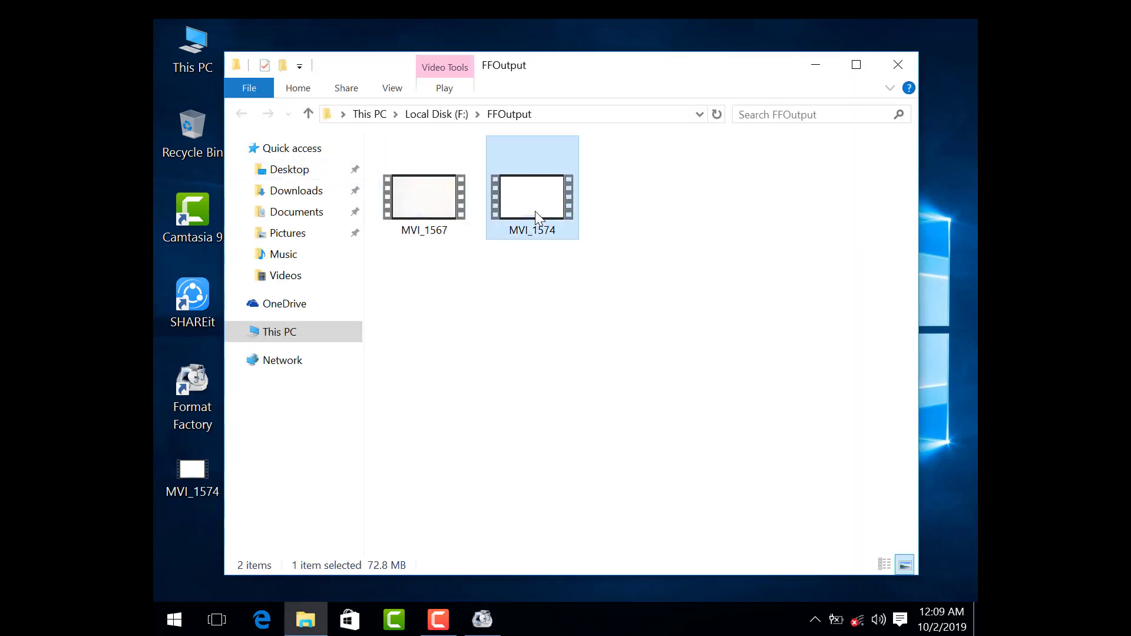
{"action": "left_click", "coordinate": [423, 212]}
{"action": "left_click_drag", "start_coordinate": [537, 205], "coordinate": [185, 558]}
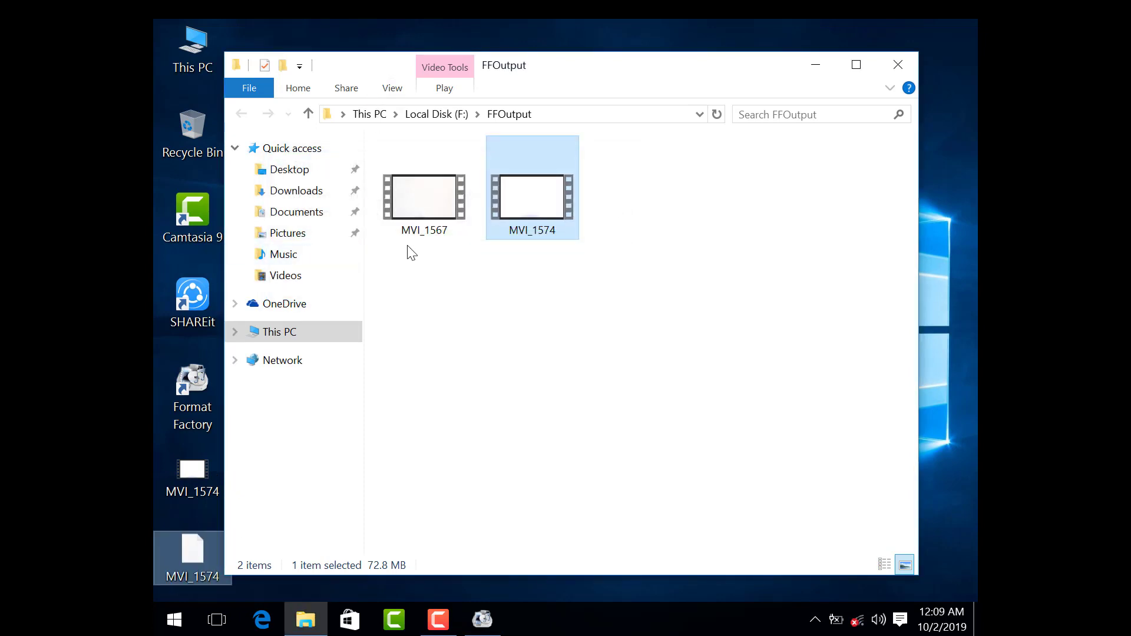
{"action": "left_click", "coordinate": [890, 66]}
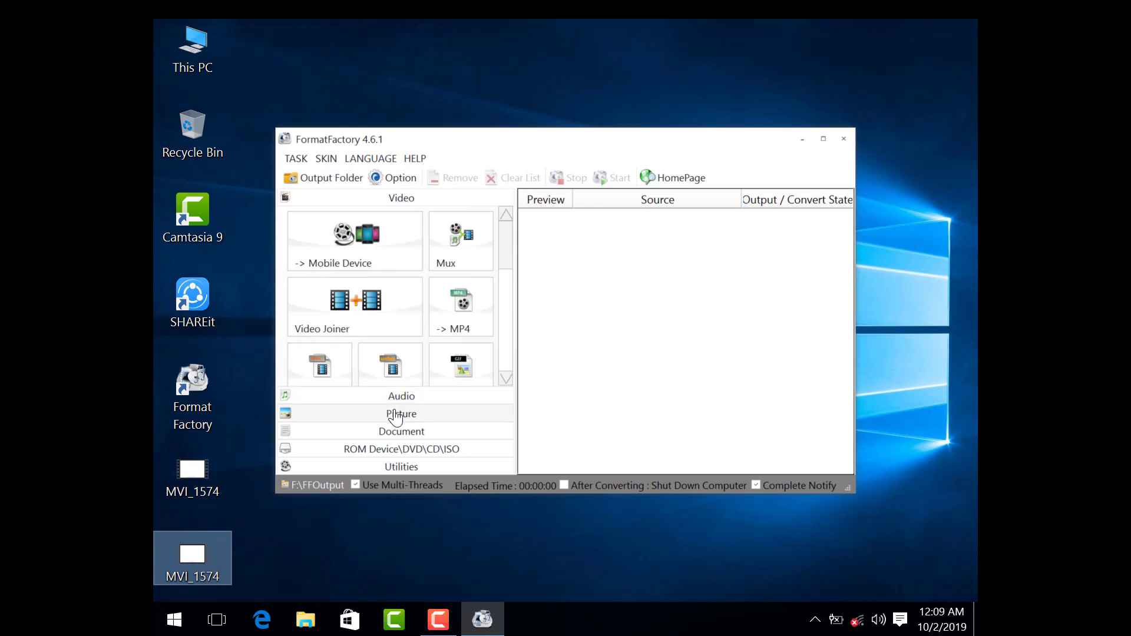
Start a conversion to MP4 and add the copied MVI_1574 video from the Desktop folder
{"action": "left_click", "coordinate": [462, 303]}
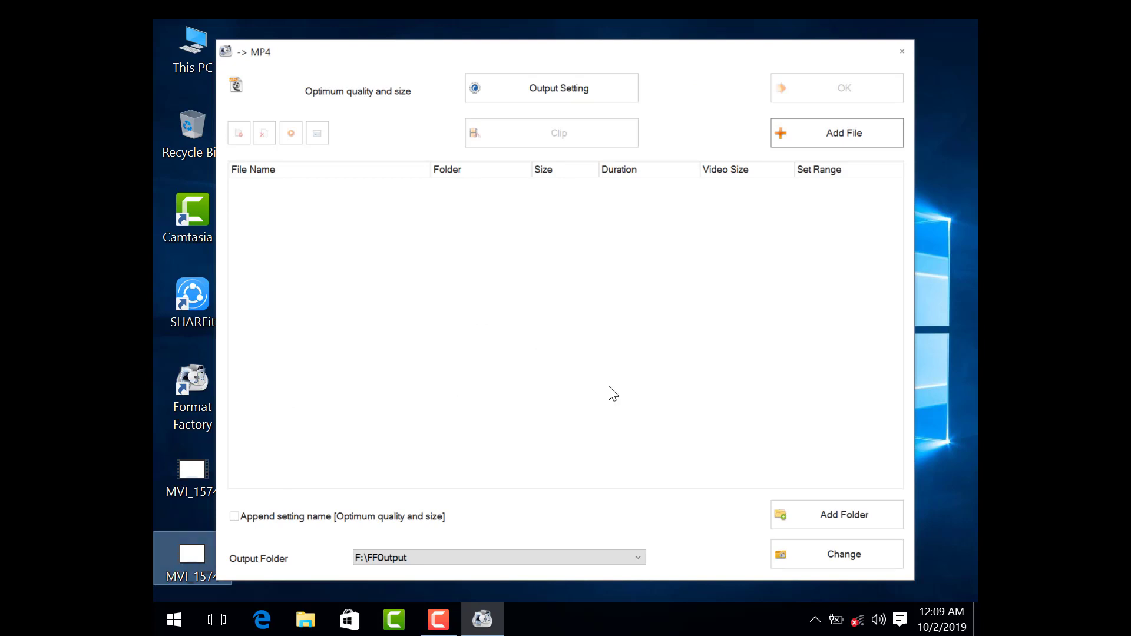
{"action": "left_click", "coordinate": [821, 129]}
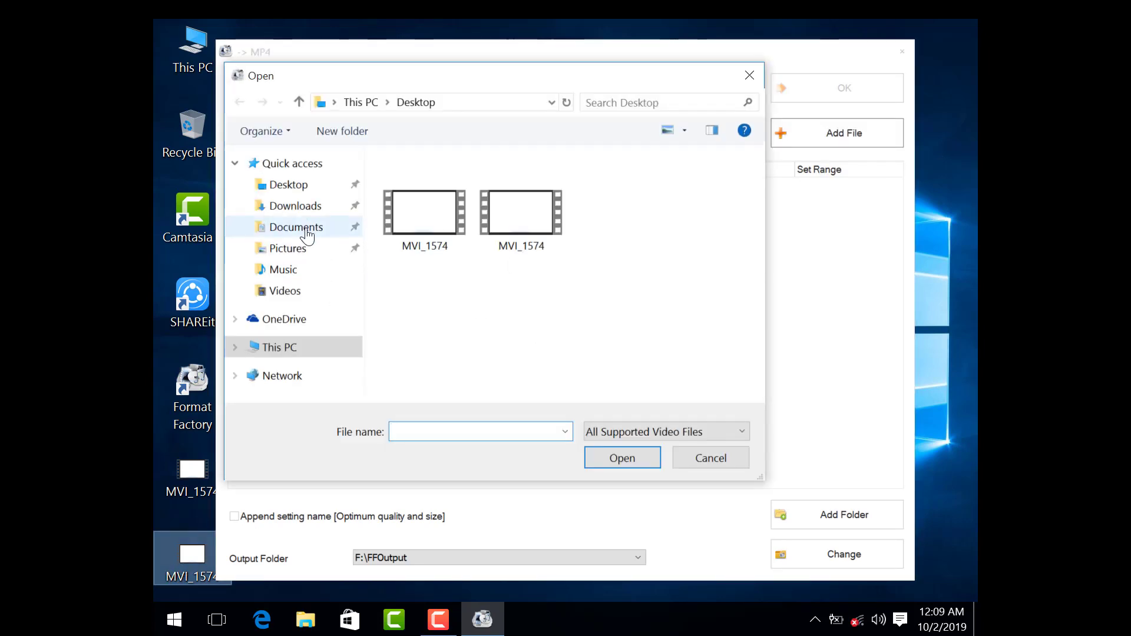
{"action": "left_click", "coordinate": [522, 226]}
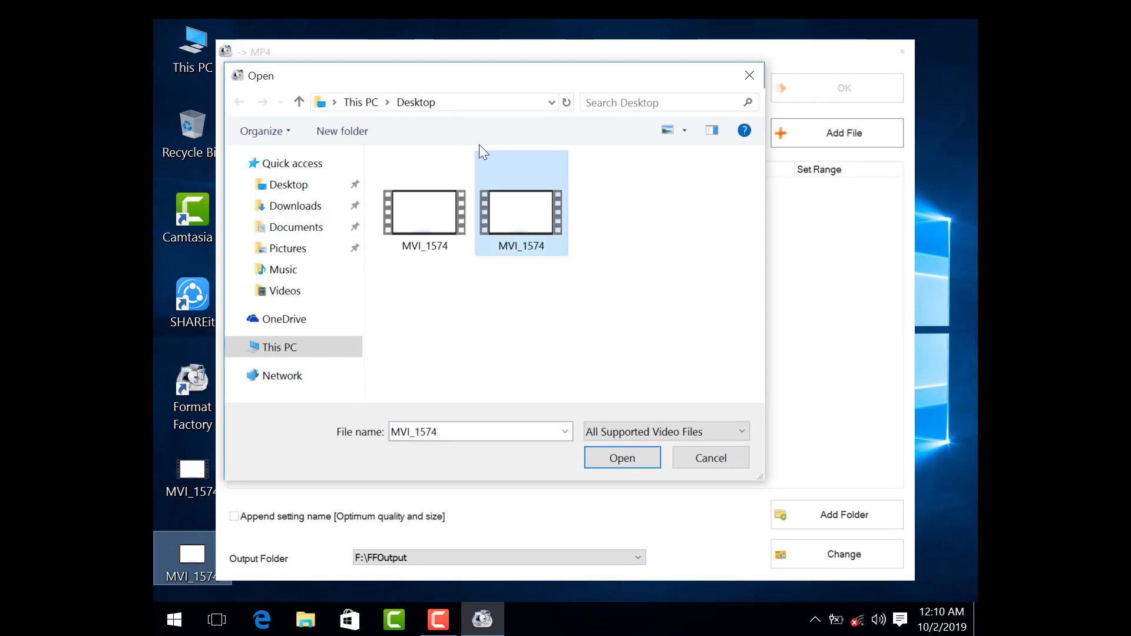
{"action": "left_click_drag", "start_coordinate": [555, 93], "coordinate": [628, 112]}
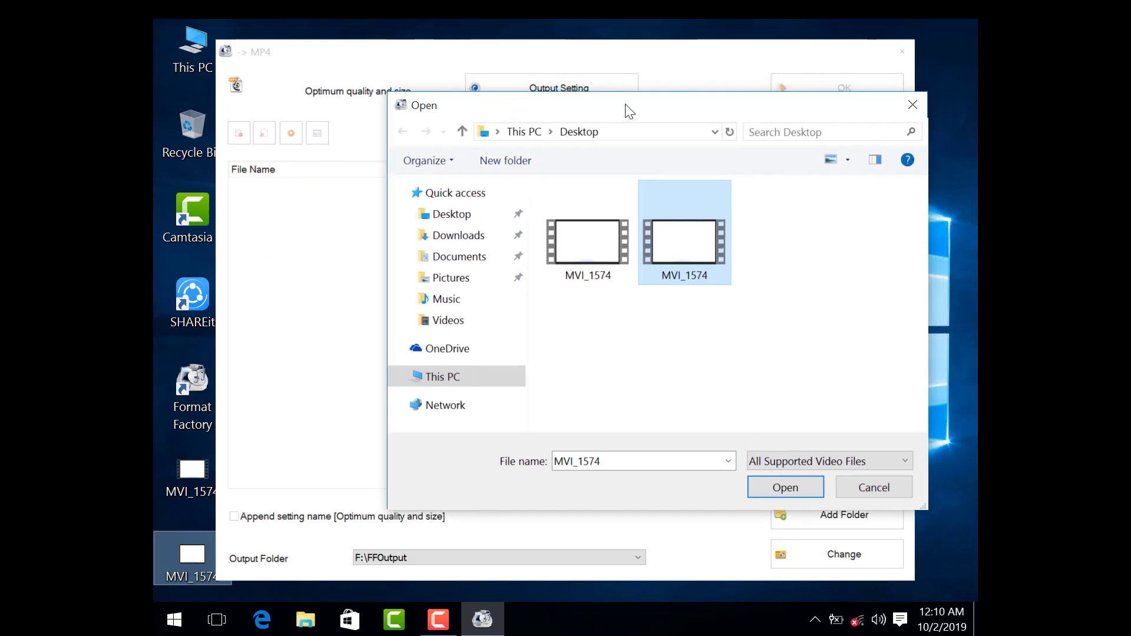
{"action": "mouse_move", "coordinate": [676, 263]}
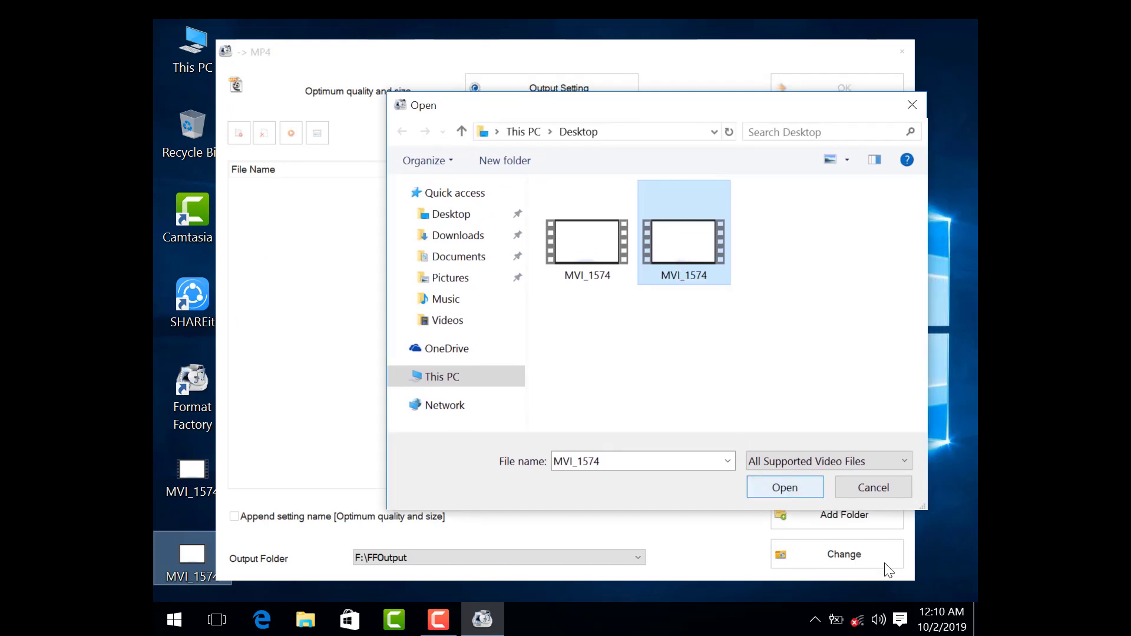
{"action": "key", "text": "Return"}
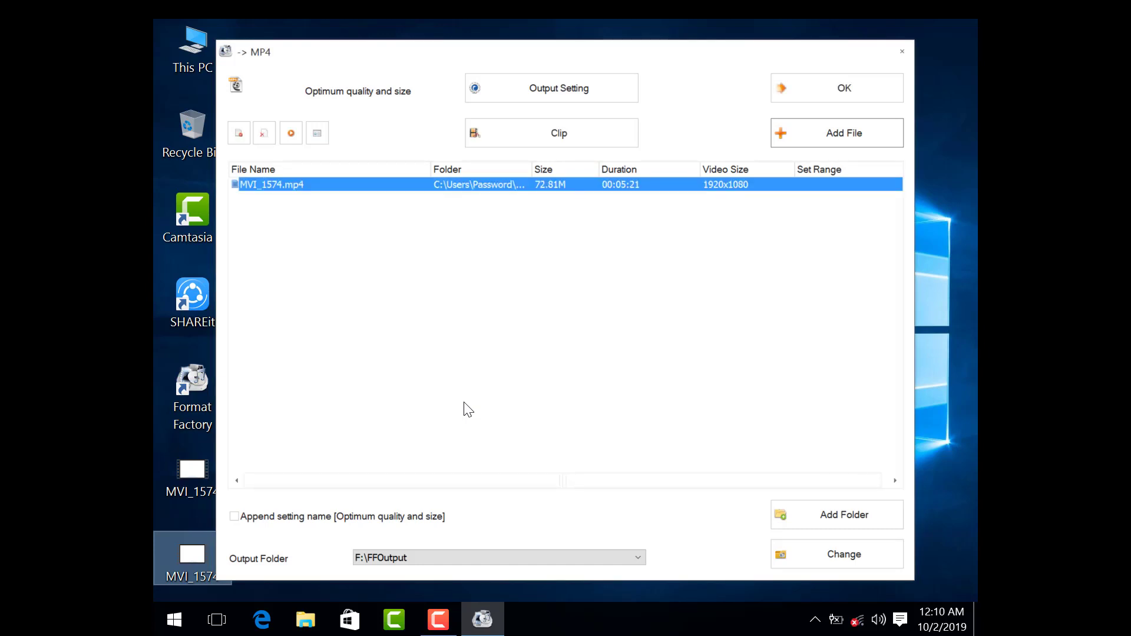
{"action": "left_click", "coordinate": [438, 620]}
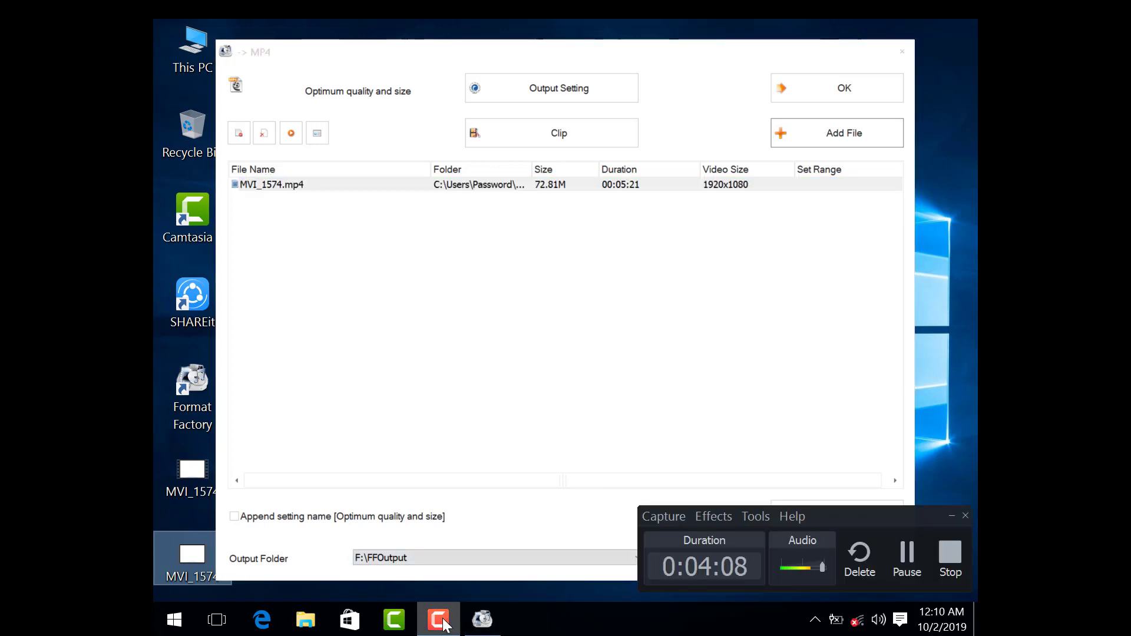
{"action": "left_click", "coordinate": [480, 618]}
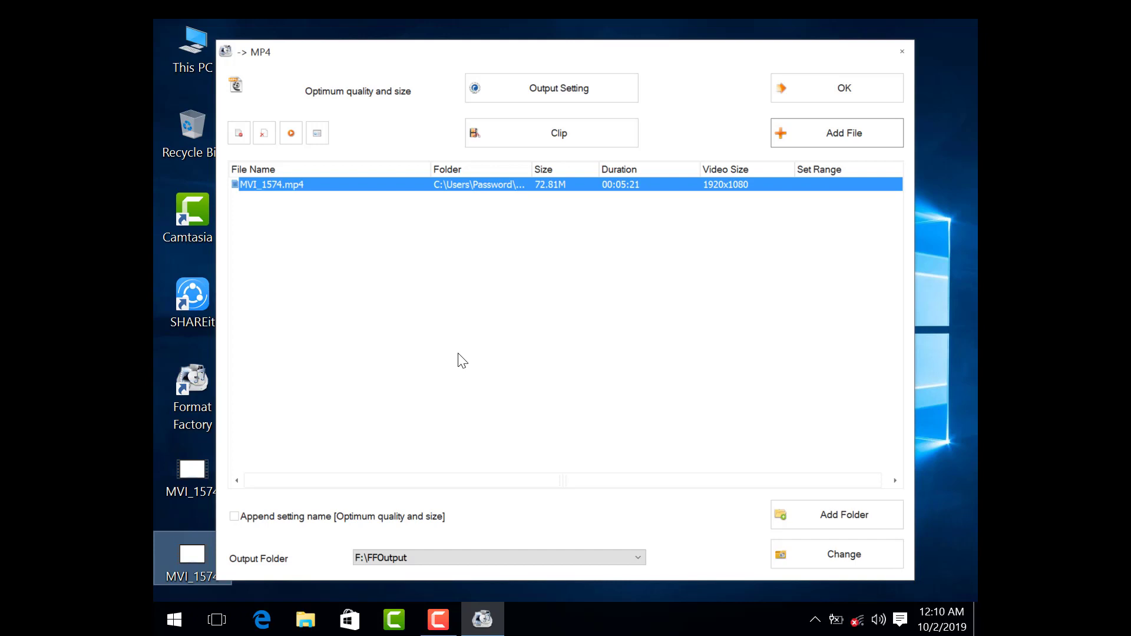
Open the MP4 output settings and examine the Video Size presets and the video and audio stream settings
{"action": "left_click", "coordinate": [571, 92]}
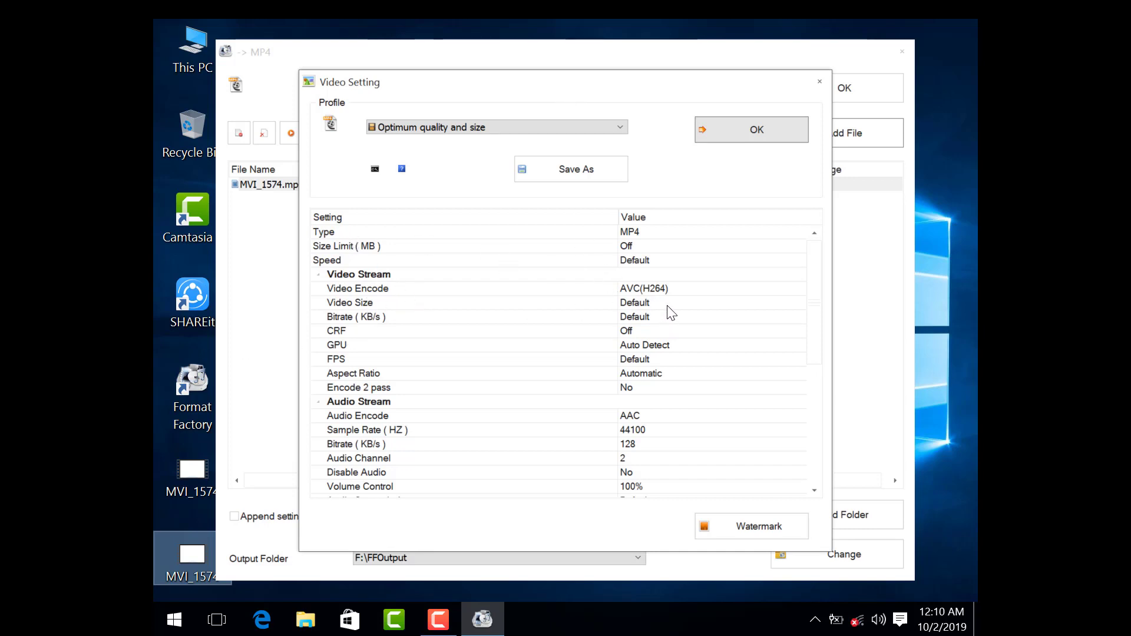
{"action": "left_click", "coordinate": [718, 307]}
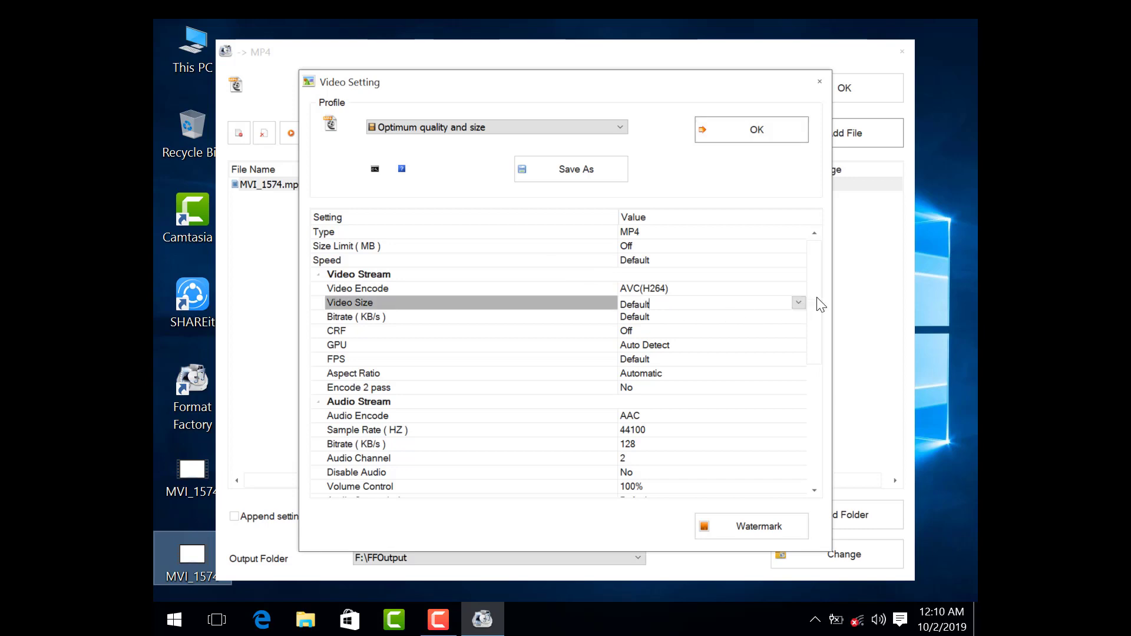
{"action": "key", "text": "F4"}
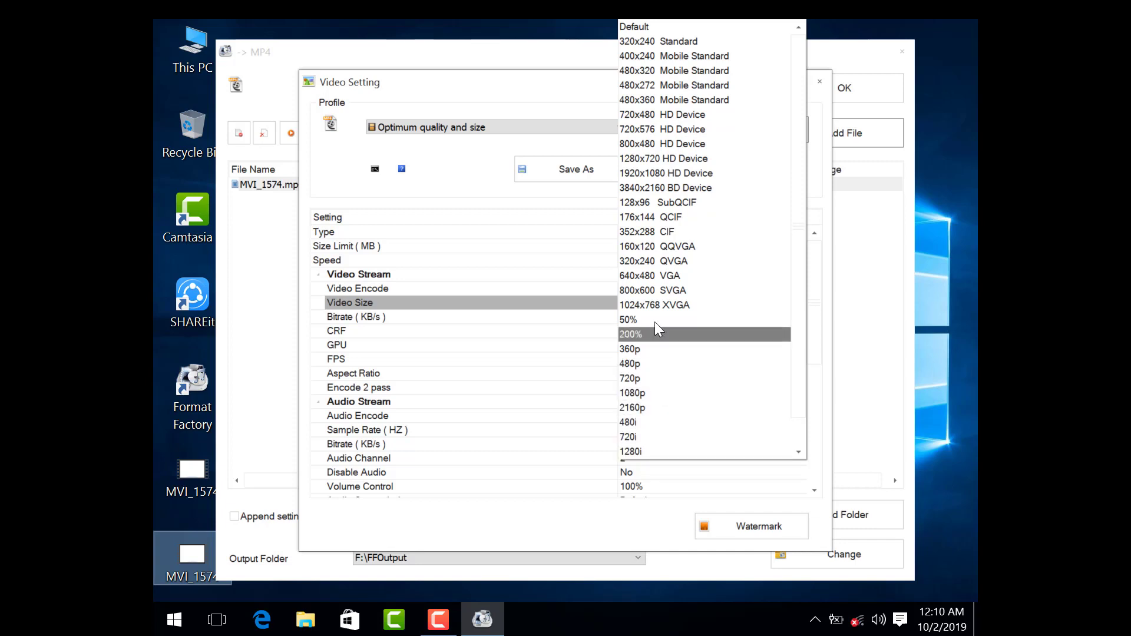
{"action": "left_click", "coordinate": [503, 303]}
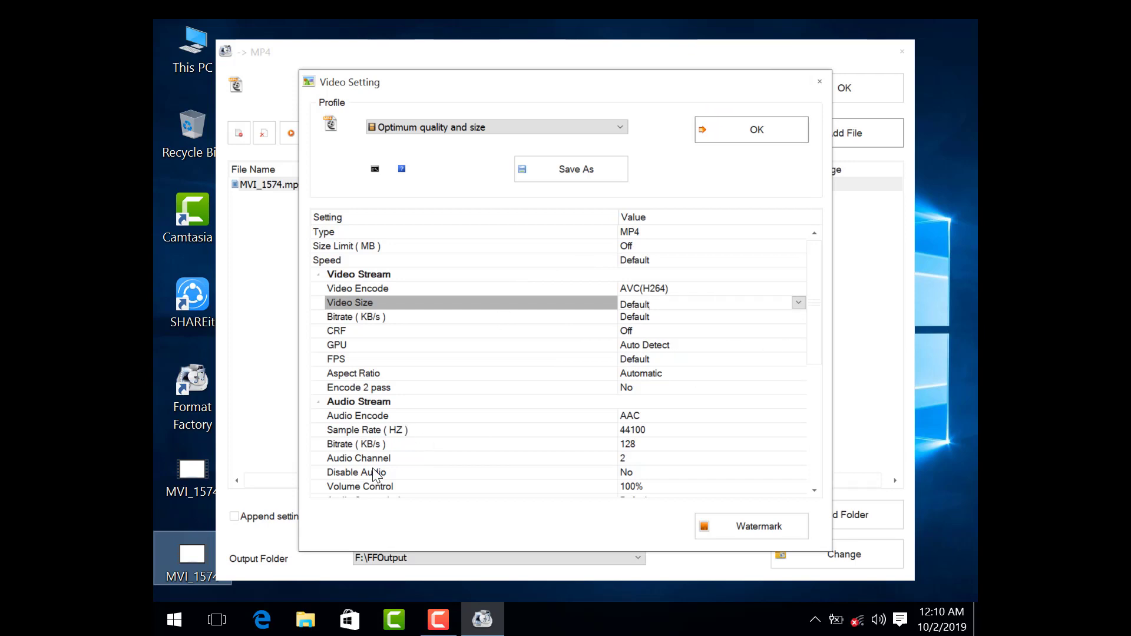
{"action": "scroll", "coordinate": [633, 401], "scroll_direction": "down", "scroll_amount": 2}
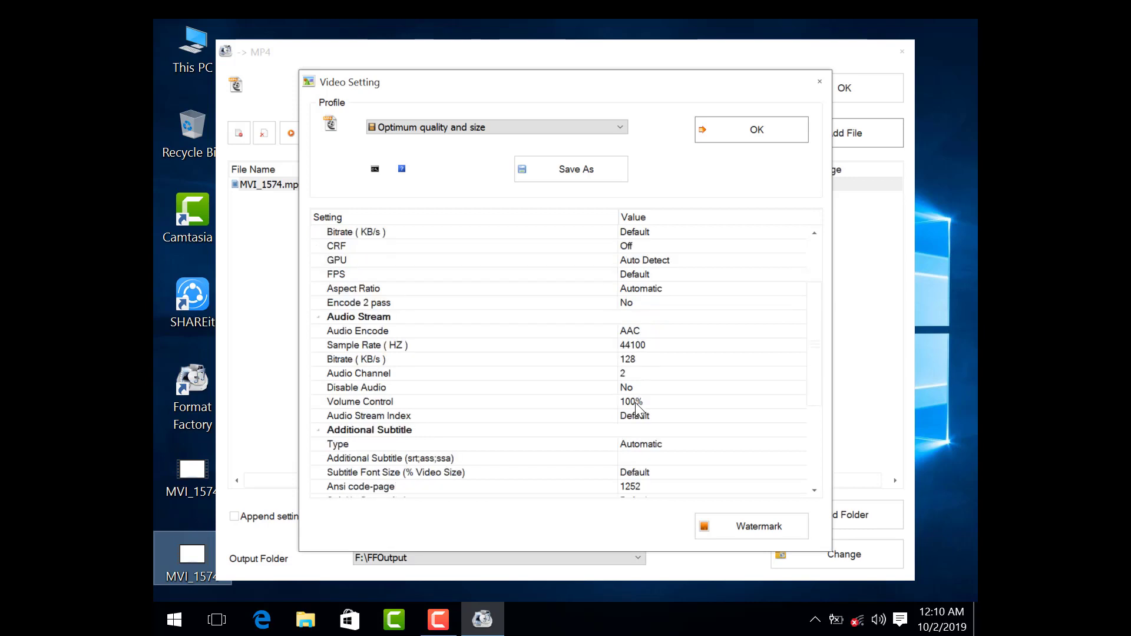
{"action": "scroll", "coordinate": [371, 459], "scroll_direction": "up", "scroll_amount": 2}
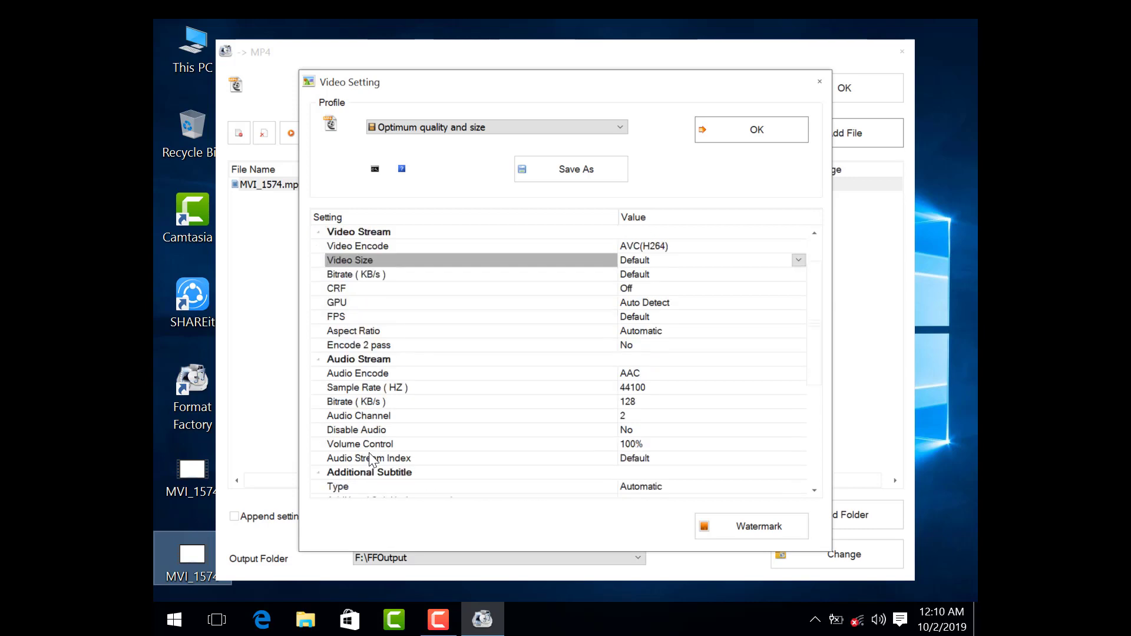
{"action": "scroll", "coordinate": [371, 460], "scroll_direction": "up", "scroll_amount": 1}
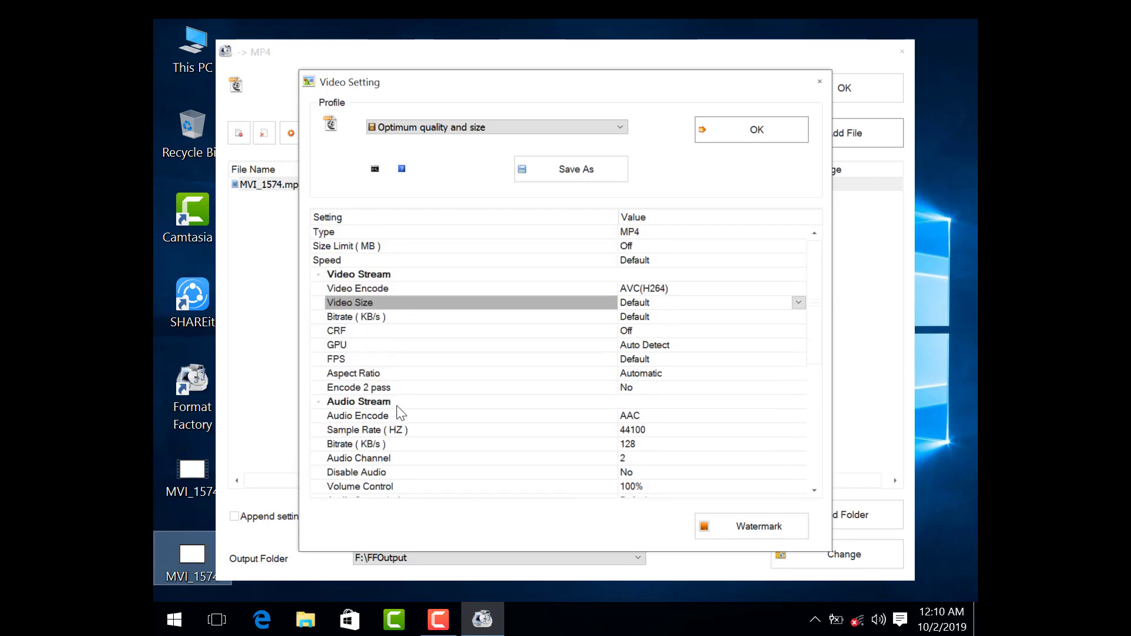
Check the Video Encode and GPU choices and accept the output settings with the Optimum quality and size profile
{"action": "left_click", "coordinate": [386, 287]}
{"action": "left_click", "coordinate": [798, 288]}
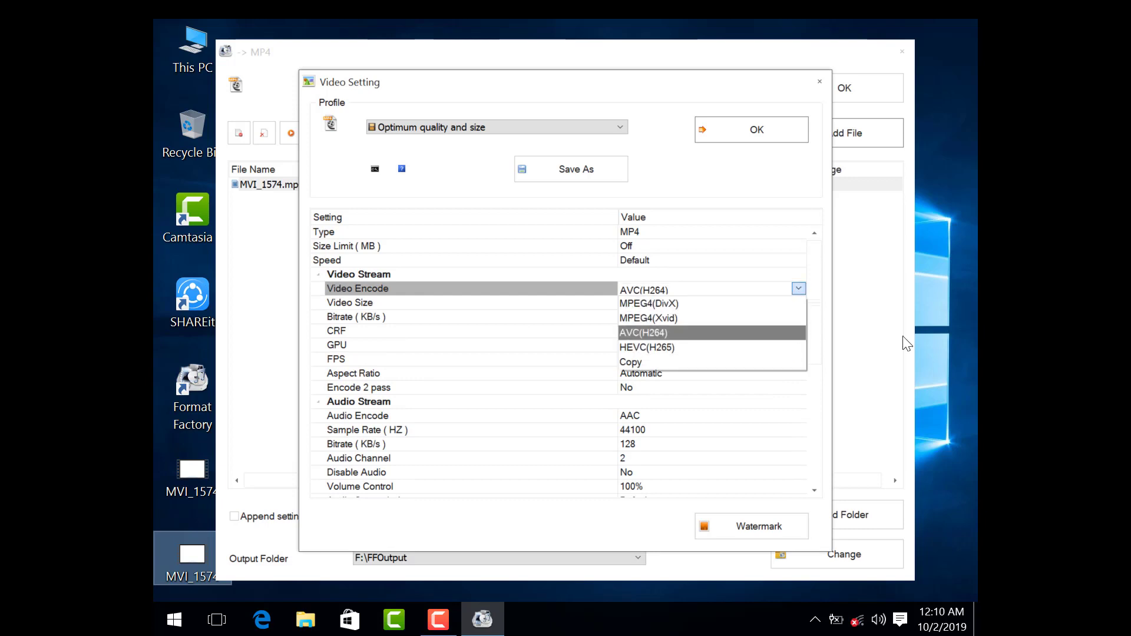
{"action": "left_click", "coordinate": [906, 343]}
{"action": "left_click", "coordinate": [674, 346]}
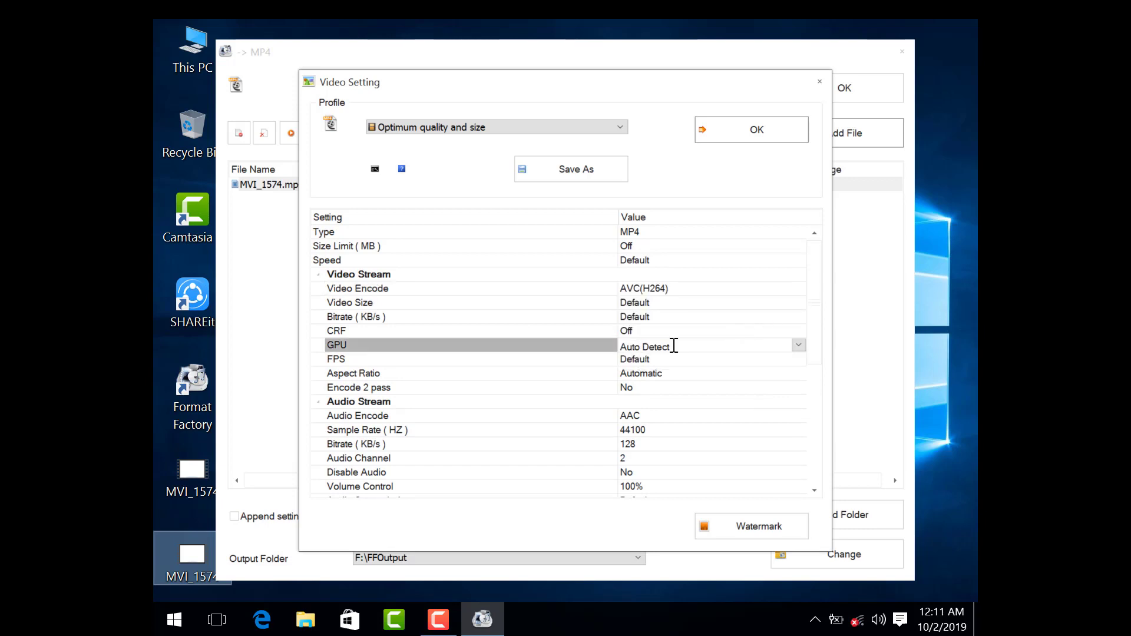
{"action": "left_click", "coordinate": [798, 345]}
{"action": "left_click", "coordinate": [777, 359]}
{"action": "left_click", "coordinate": [797, 124]}
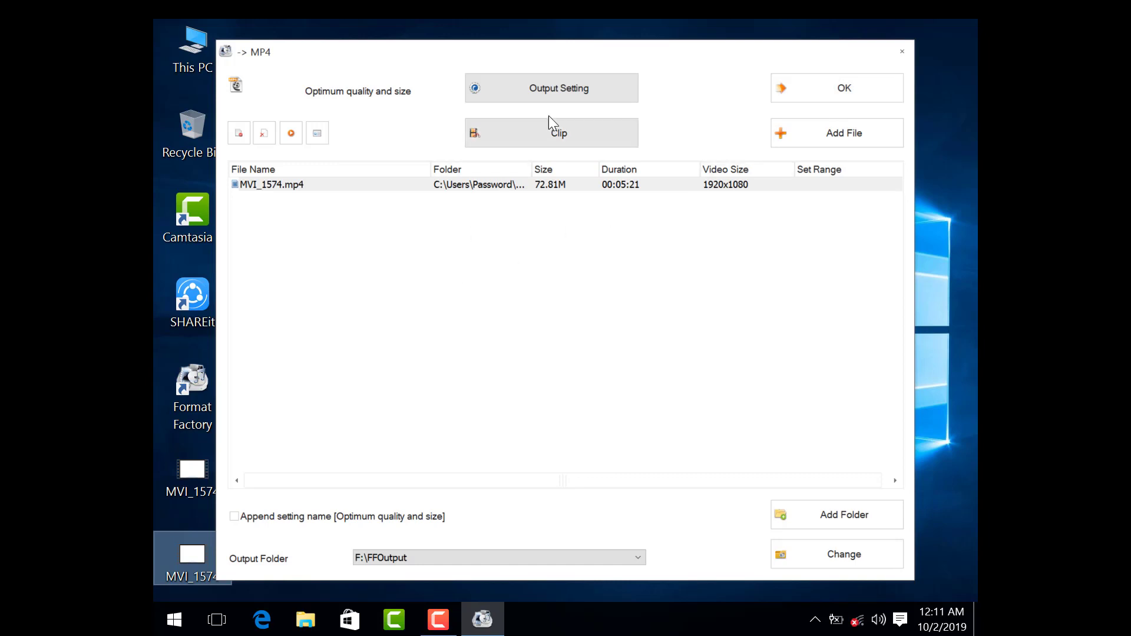
Open MVI_1574.mp4 for clipping and set the range's start time to 00:02:11 at the paused preview position
{"action": "left_click", "coordinate": [551, 134]}
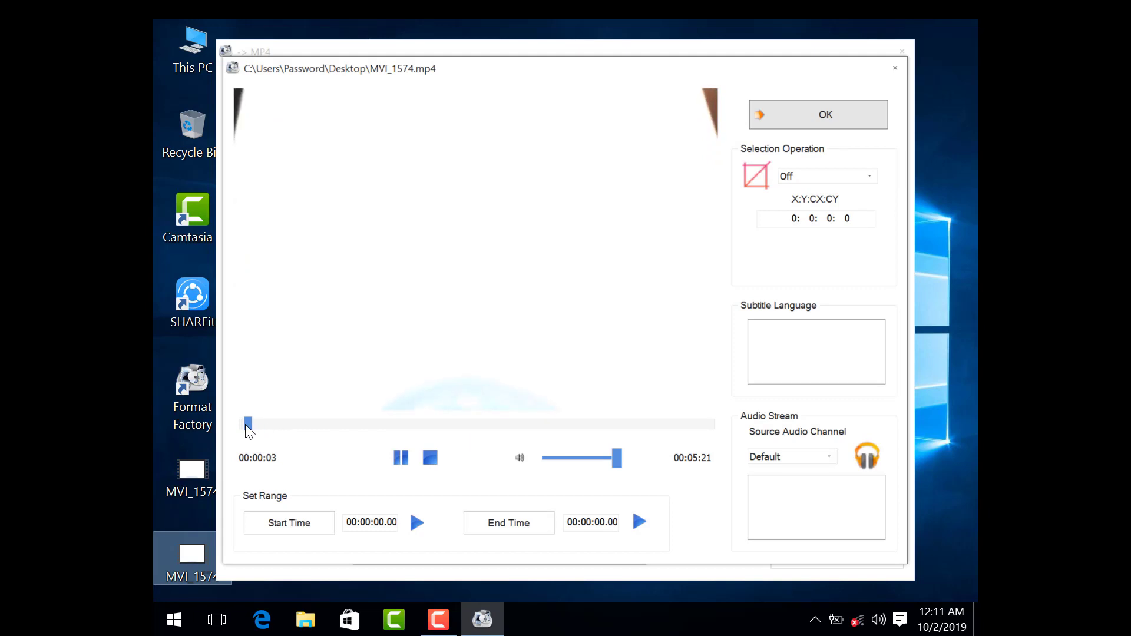
{"action": "left_click_drag", "start_coordinate": [246, 424], "coordinate": [424, 462]}
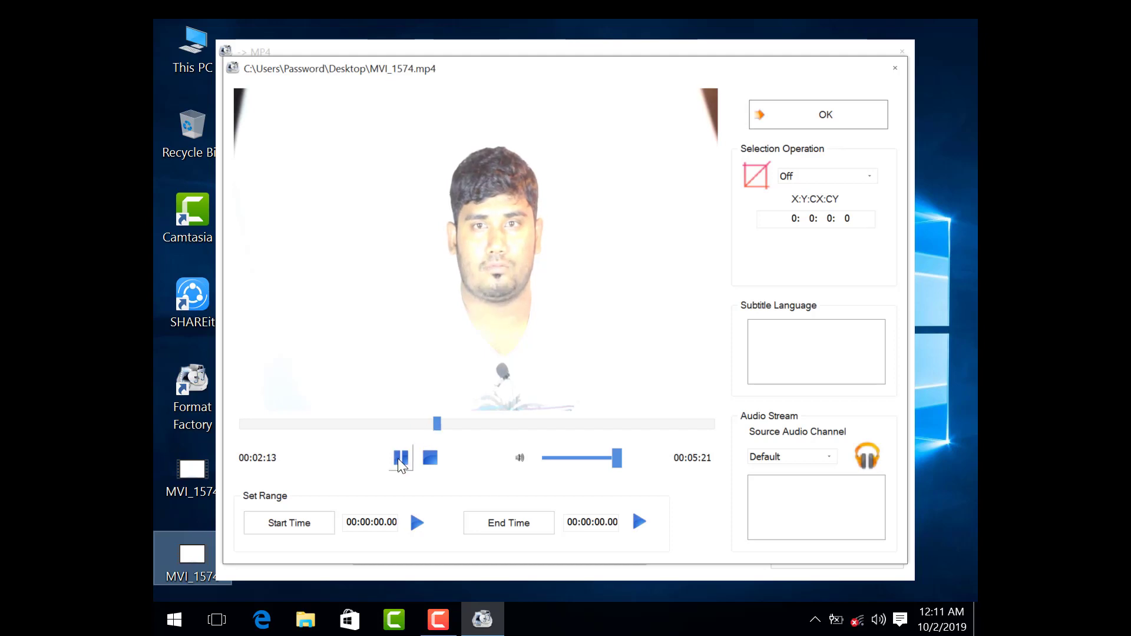
{"action": "left_click", "coordinate": [400, 459]}
{"action": "mouse_move", "coordinate": [436, 423]}
{"action": "left_mouse_down"}
{"action": "mouse_move", "coordinate": [427, 439]}
{"action": "mouse_move", "coordinate": [432, 427]}
{"action": "left_mouse_up"}
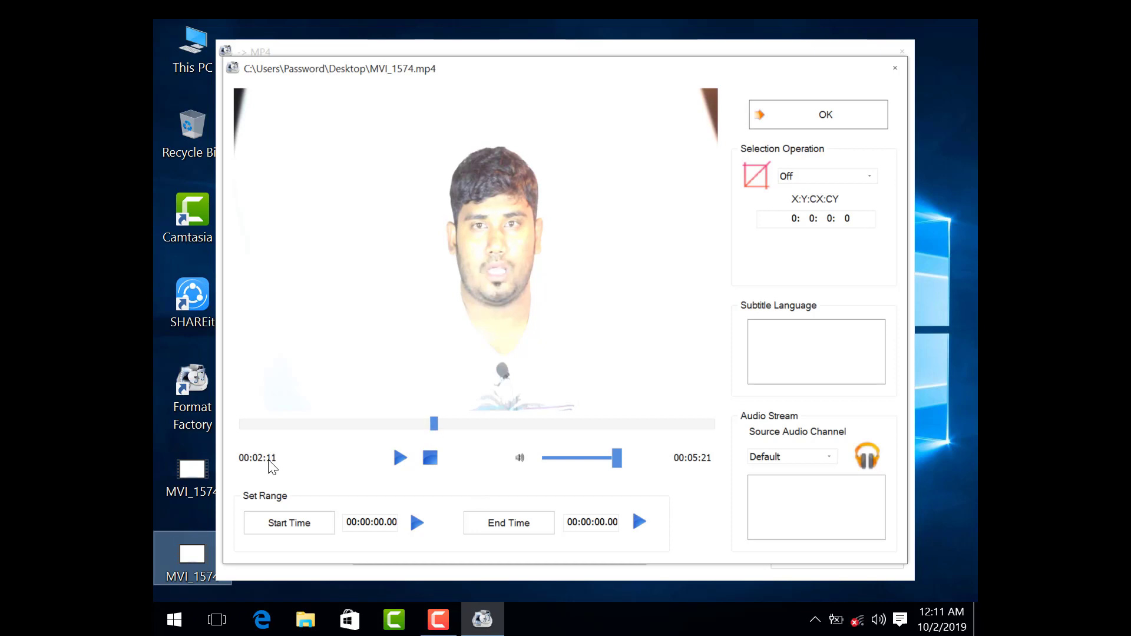
{"action": "left_click", "coordinate": [281, 525]}
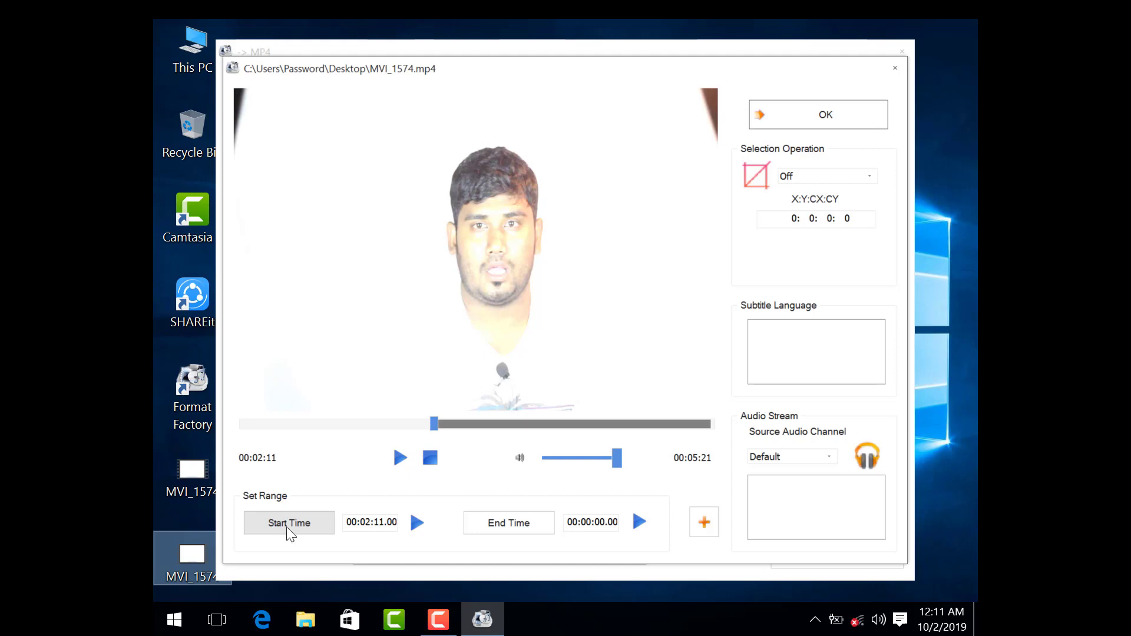
Play the preview on to 00:02:40, set that as the range's end time and accept the clip
{"action": "left_click", "coordinate": [400, 458]}
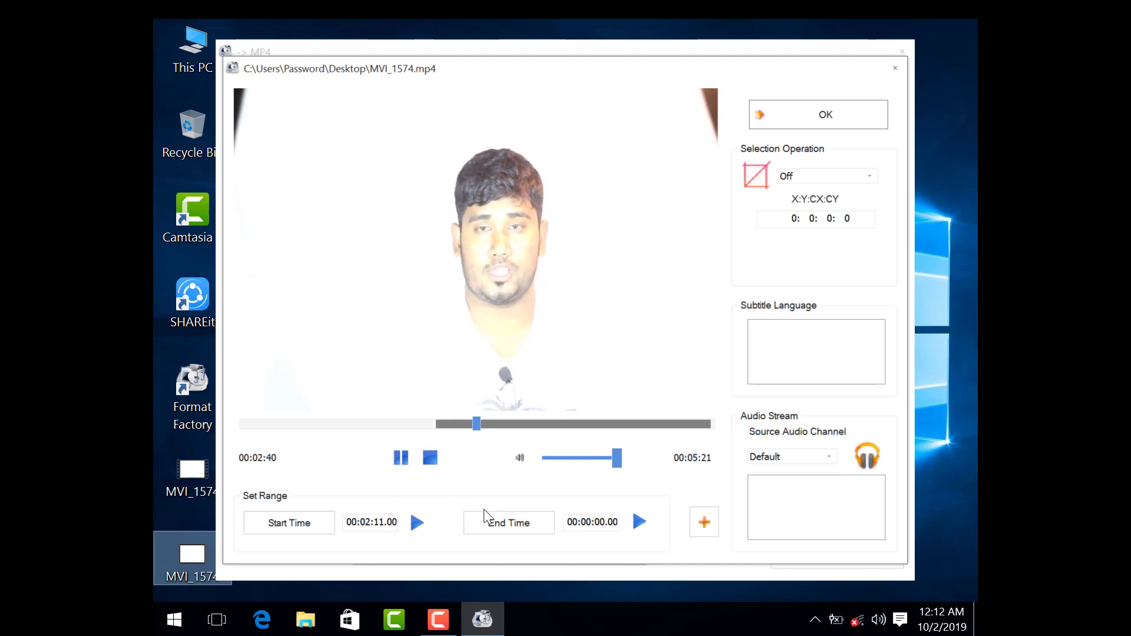
{"action": "key", "text": "space"}
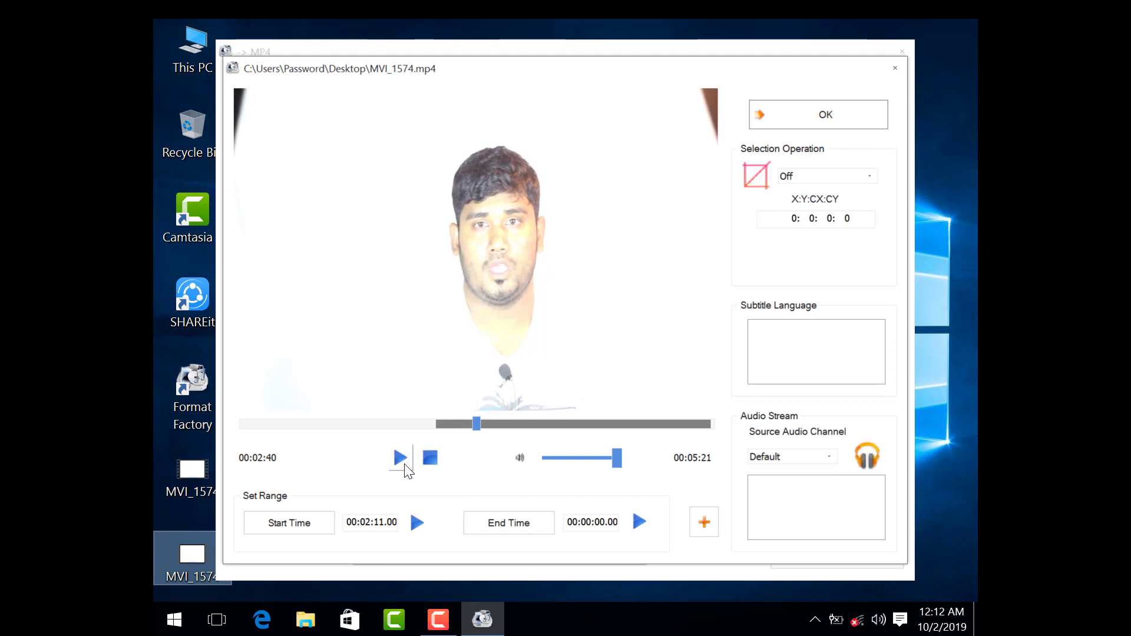
{"action": "left_click", "coordinate": [504, 524]}
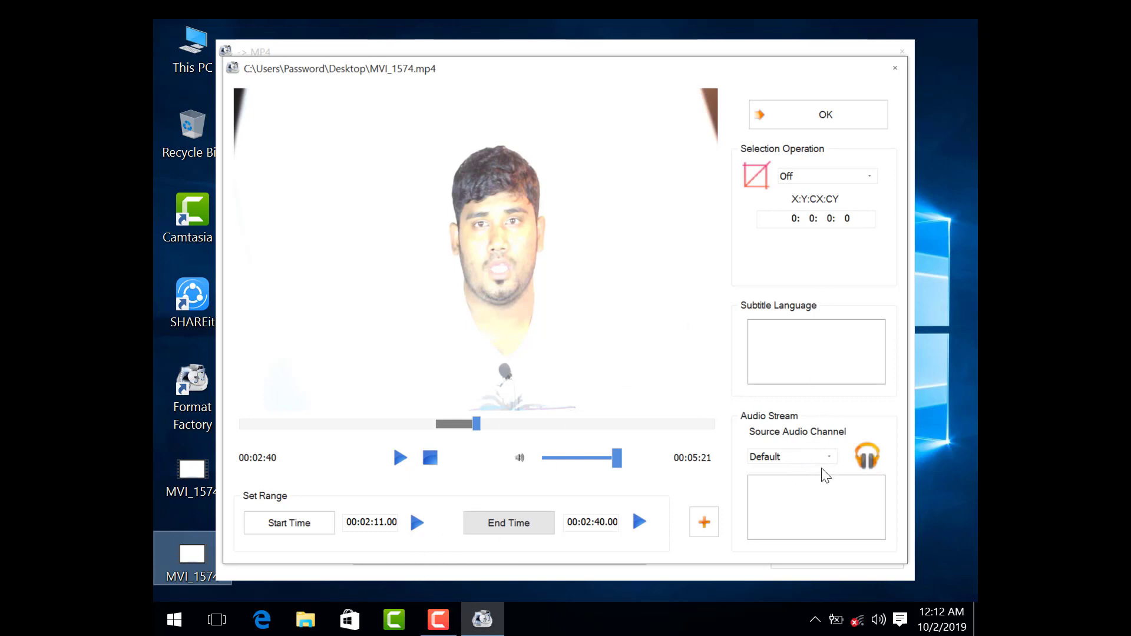
{"action": "left_click", "coordinate": [824, 115]}
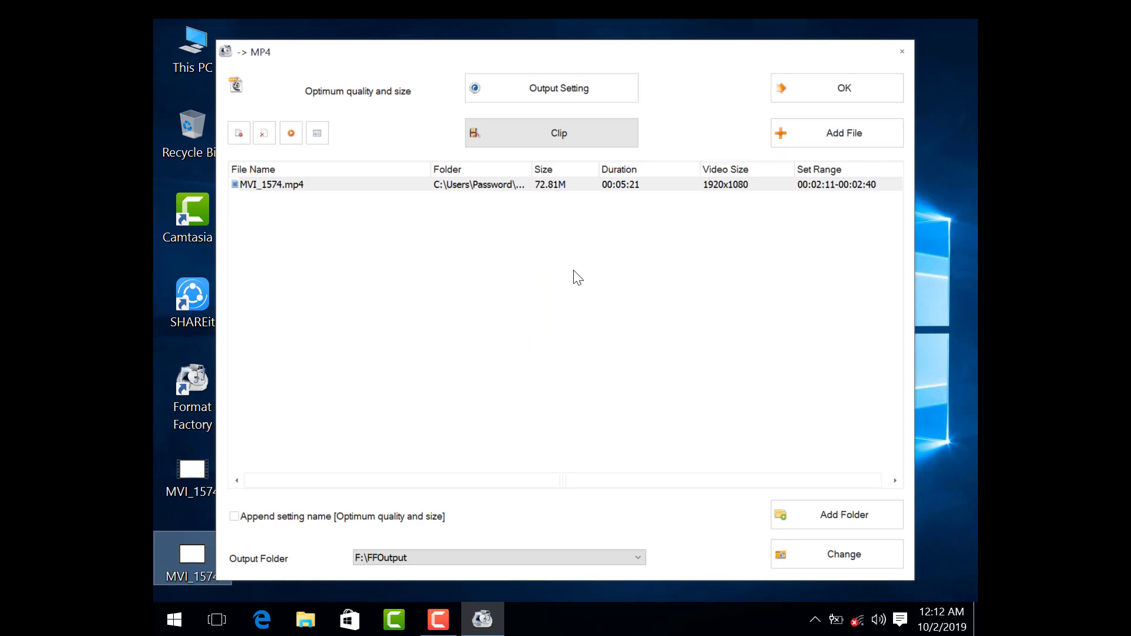
Confirm the MP4 task and start converting it, with the window moved and widened to show the full conversion status
{"action": "left_click", "coordinate": [844, 88]}
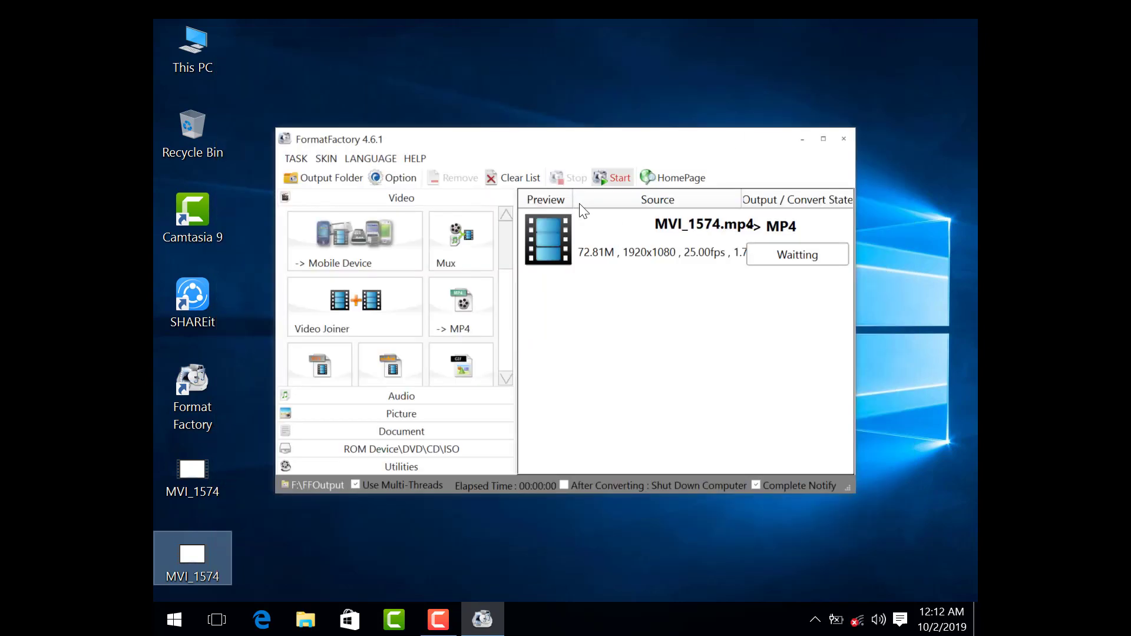
{"action": "left_click", "coordinate": [613, 177]}
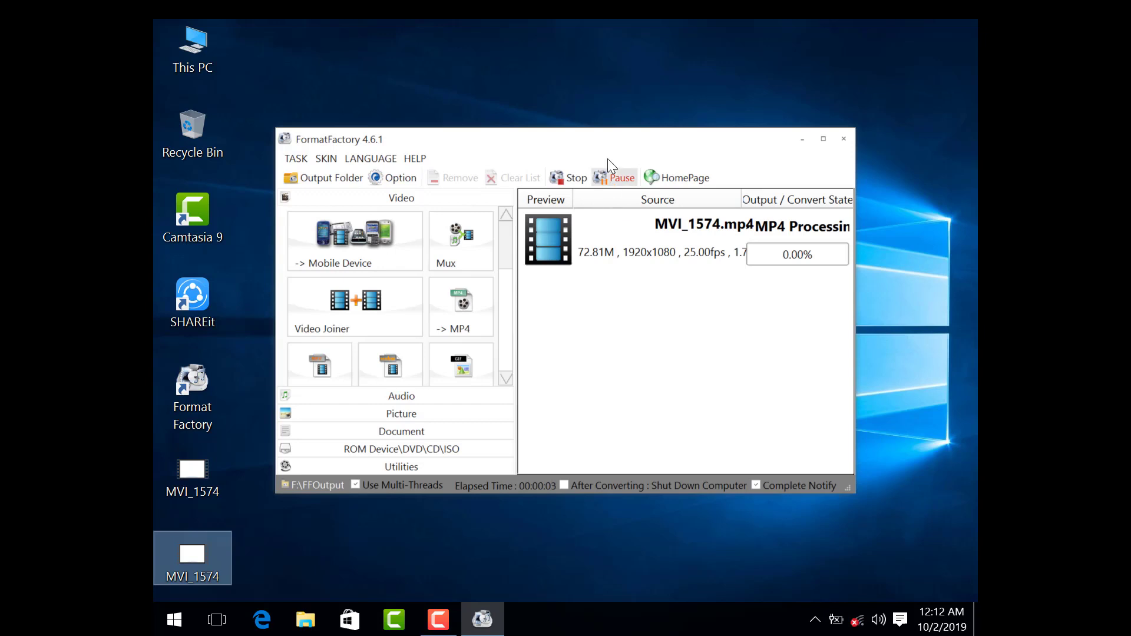
{"action": "left_click_drag", "start_coordinate": [612, 147], "coordinate": [450, 139]}
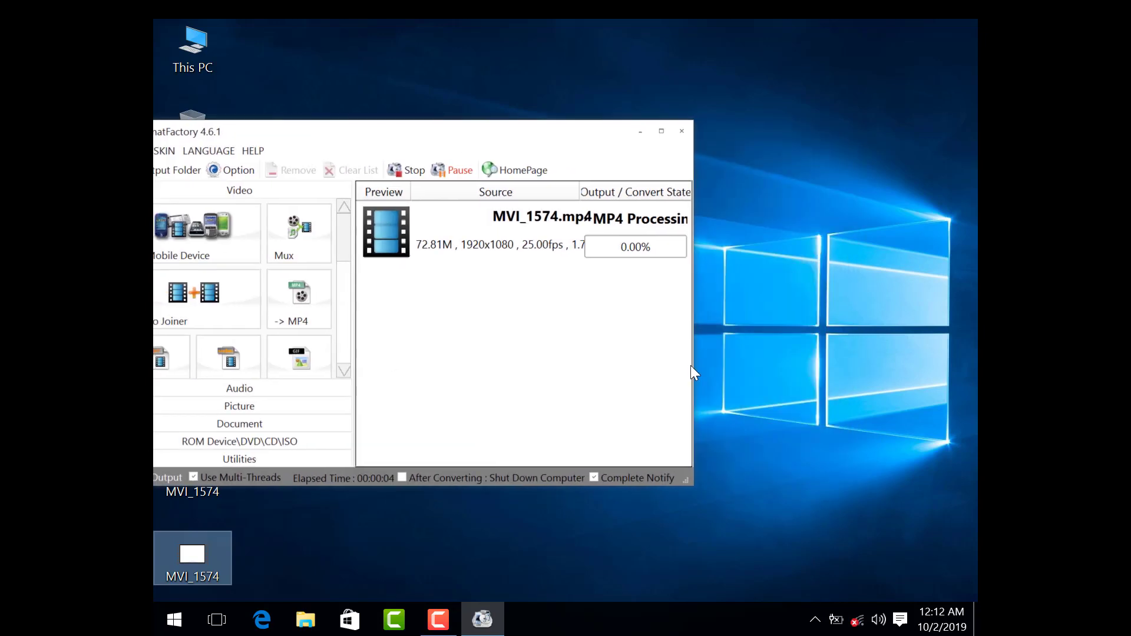
{"action": "left_click_drag", "start_coordinate": [691, 365], "coordinate": [939, 391]}
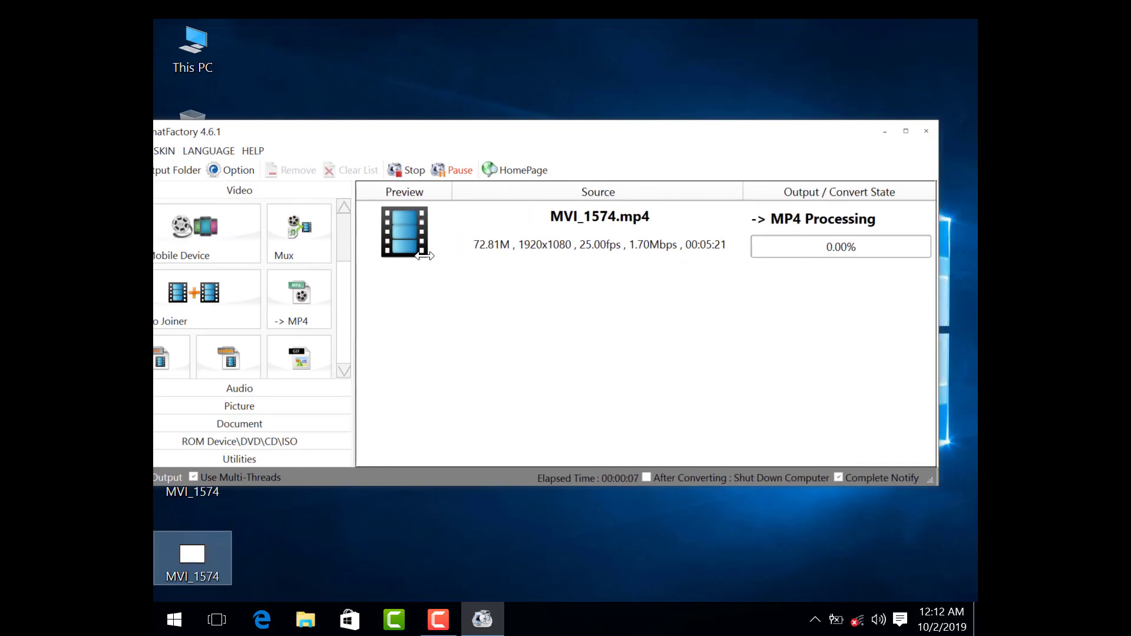
{"action": "right_click", "coordinate": [550, 34]}
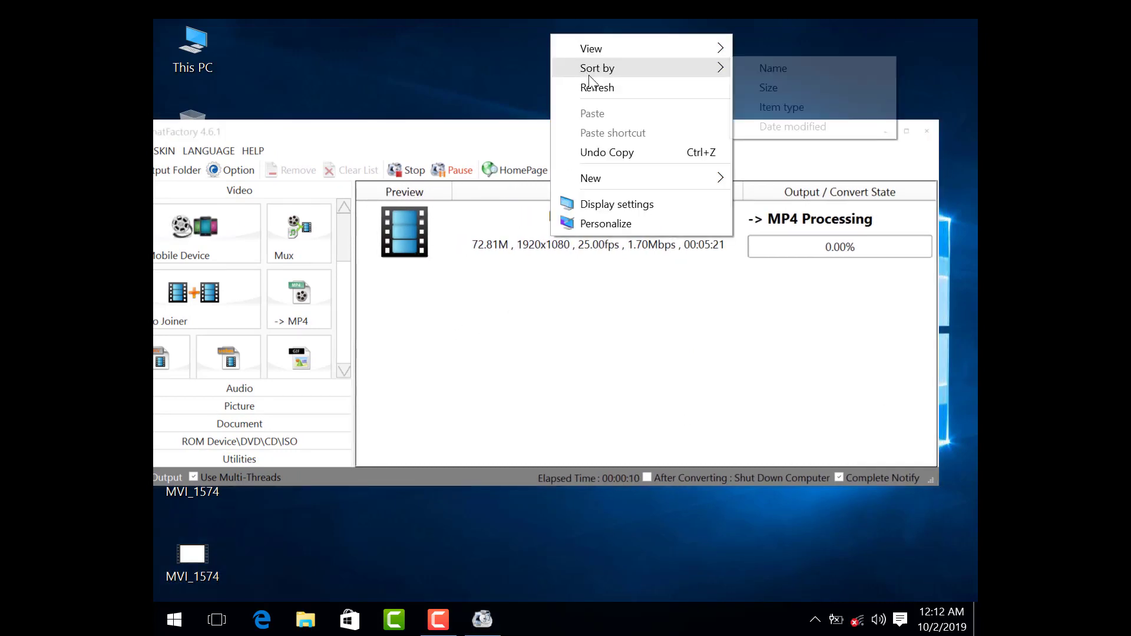
{"action": "left_click", "coordinate": [593, 87]}
{"action": "right_click", "coordinate": [574, 45]}
{"action": "left_click", "coordinate": [594, 100]}
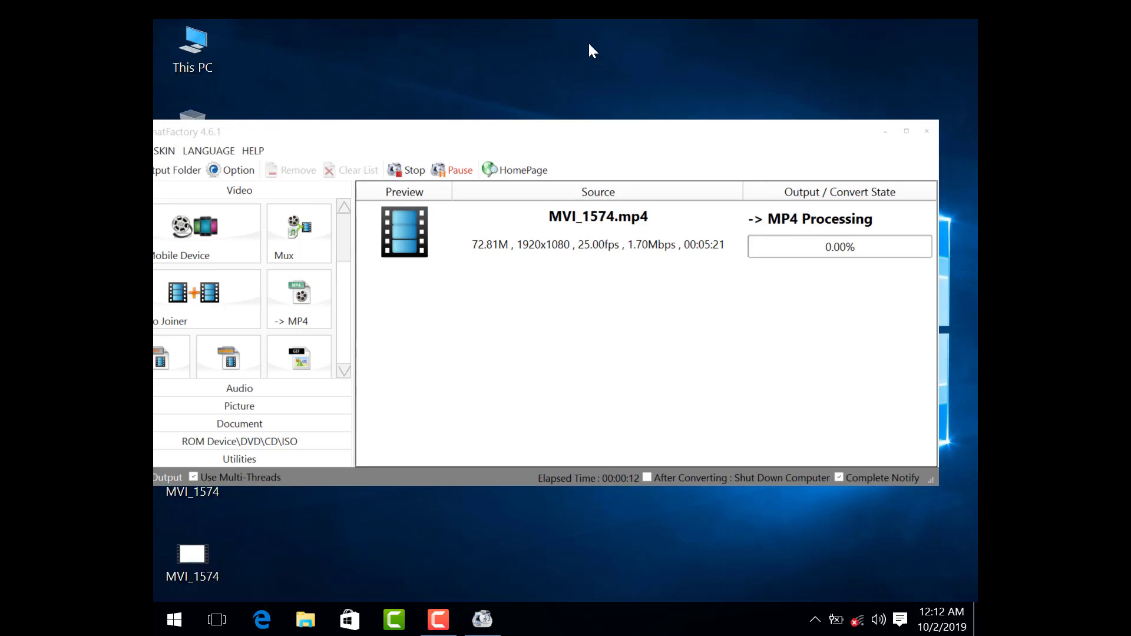
{"action": "right_click", "coordinate": [592, 49]}
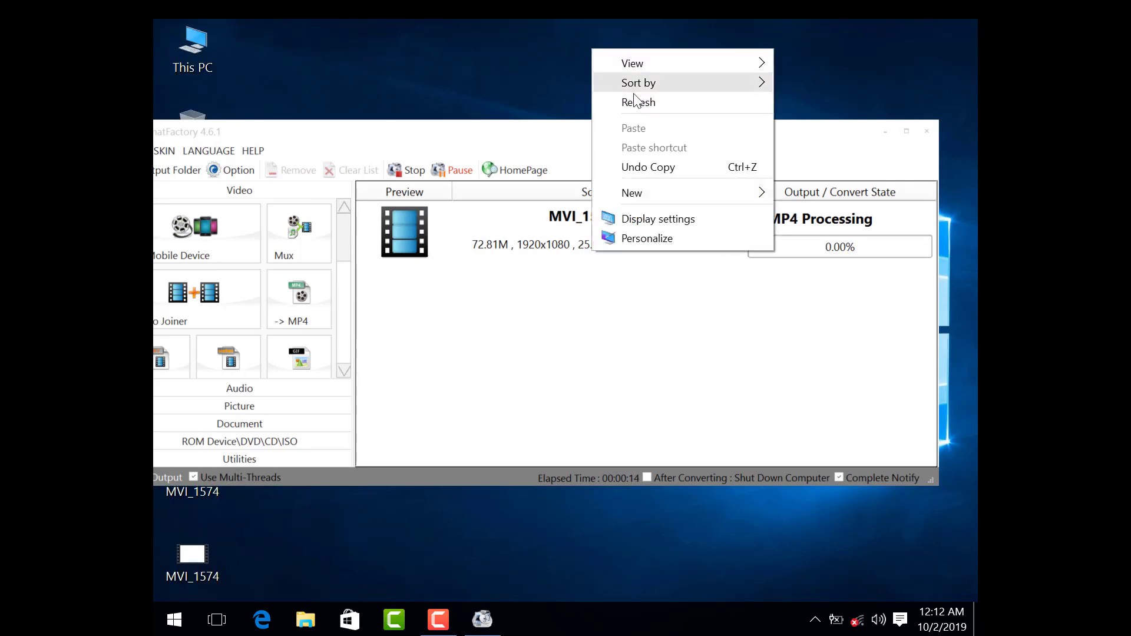
{"action": "left_click", "coordinate": [642, 105]}
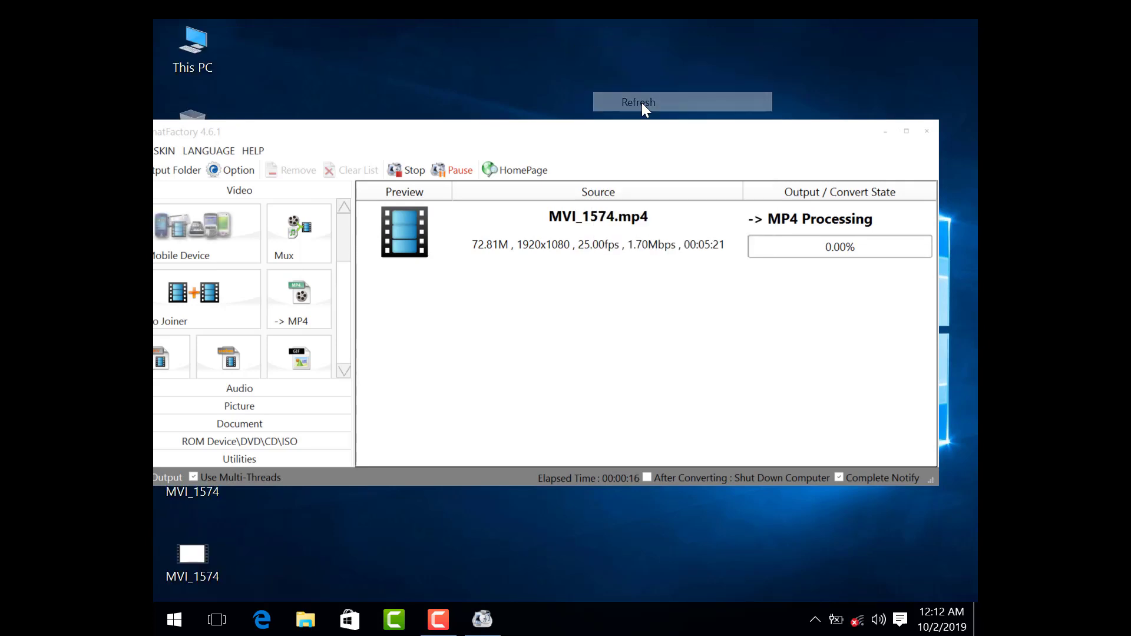
{"action": "right_click", "coordinate": [602, 55]}
{"action": "left_click", "coordinate": [648, 112]}
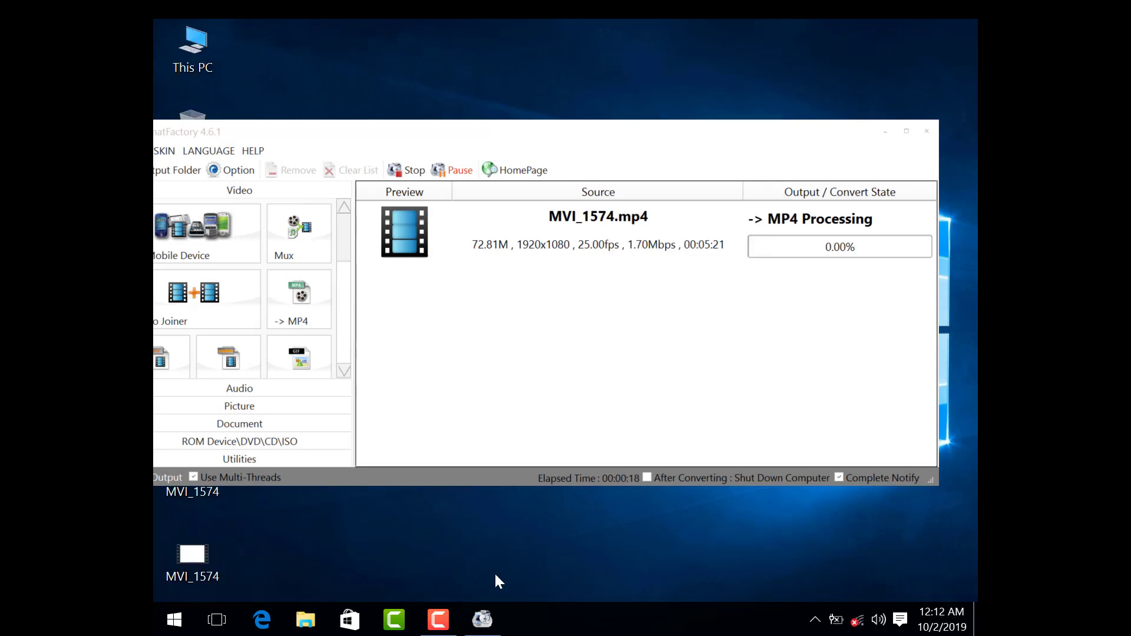
{"action": "left_click", "coordinate": [435, 628]}
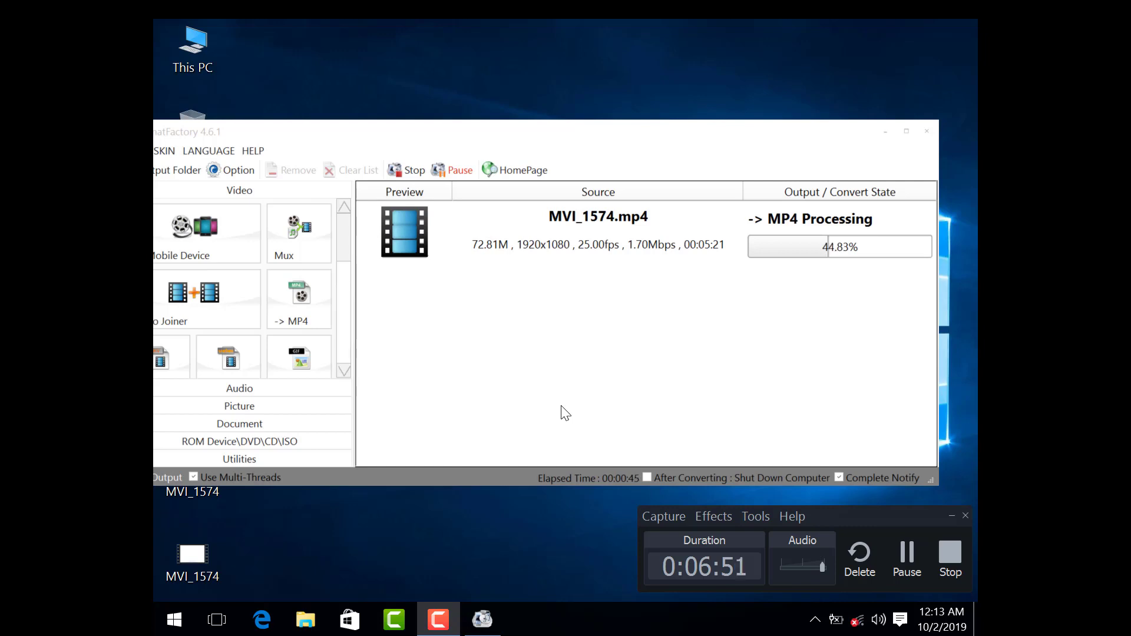
{"action": "right_click", "coordinate": [579, 19]}
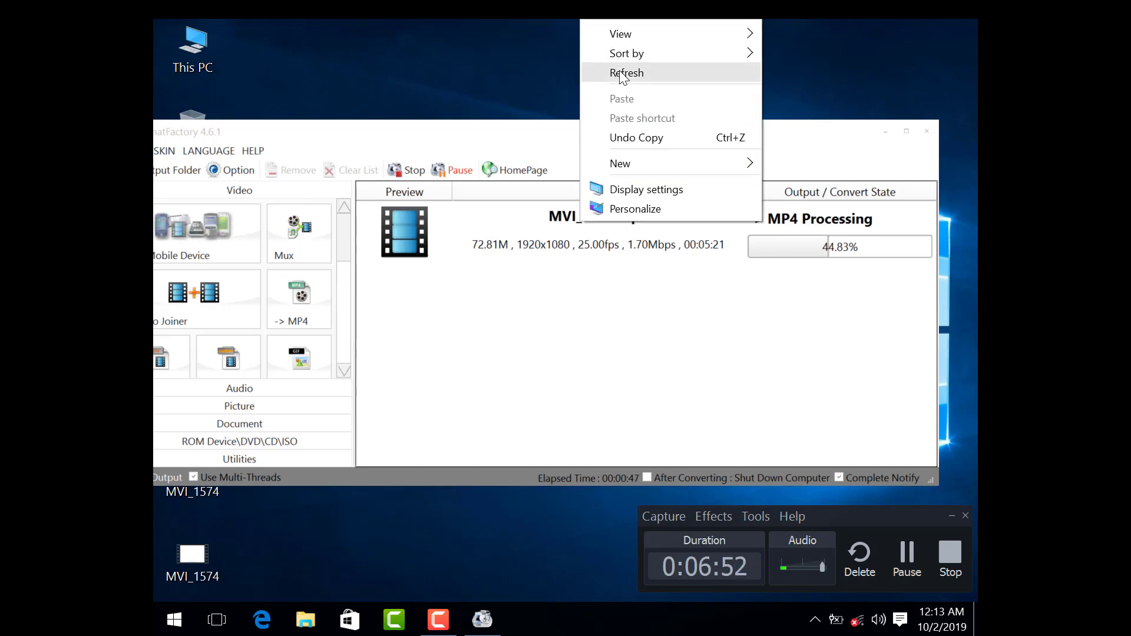
{"action": "left_click", "coordinate": [619, 72]}
{"action": "right_click", "coordinate": [616, 36]}
{"action": "left_click", "coordinate": [657, 88]}
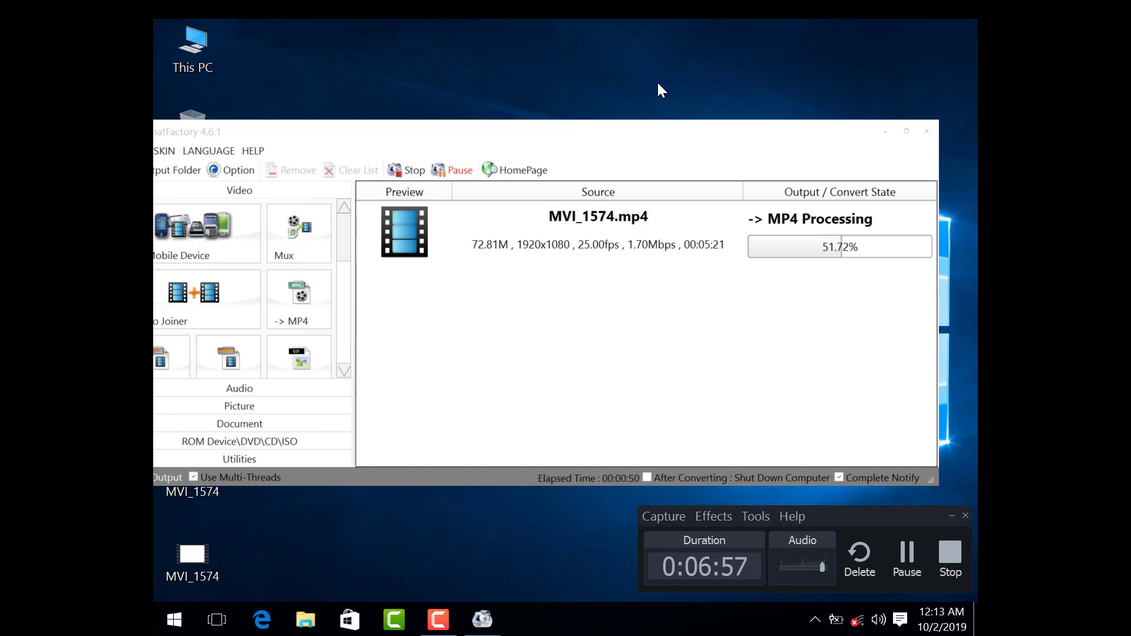
{"action": "right_click", "coordinate": [574, 38]}
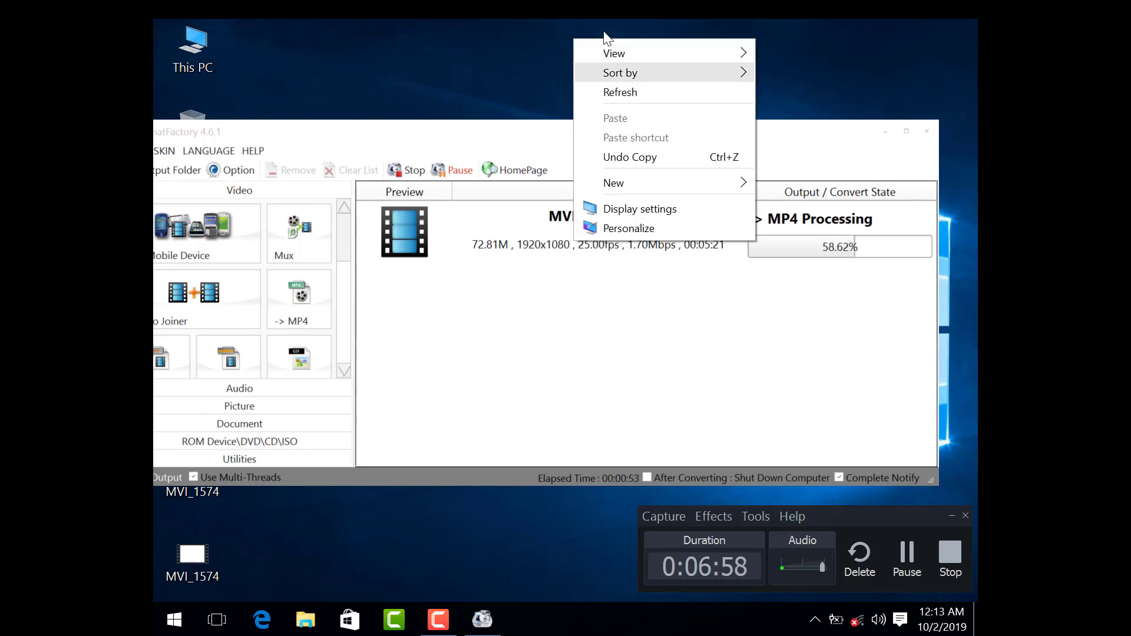
{"action": "right_click", "coordinate": [596, 20]}
{"action": "left_click", "coordinate": [636, 71]}
{"action": "right_click", "coordinate": [593, 31]}
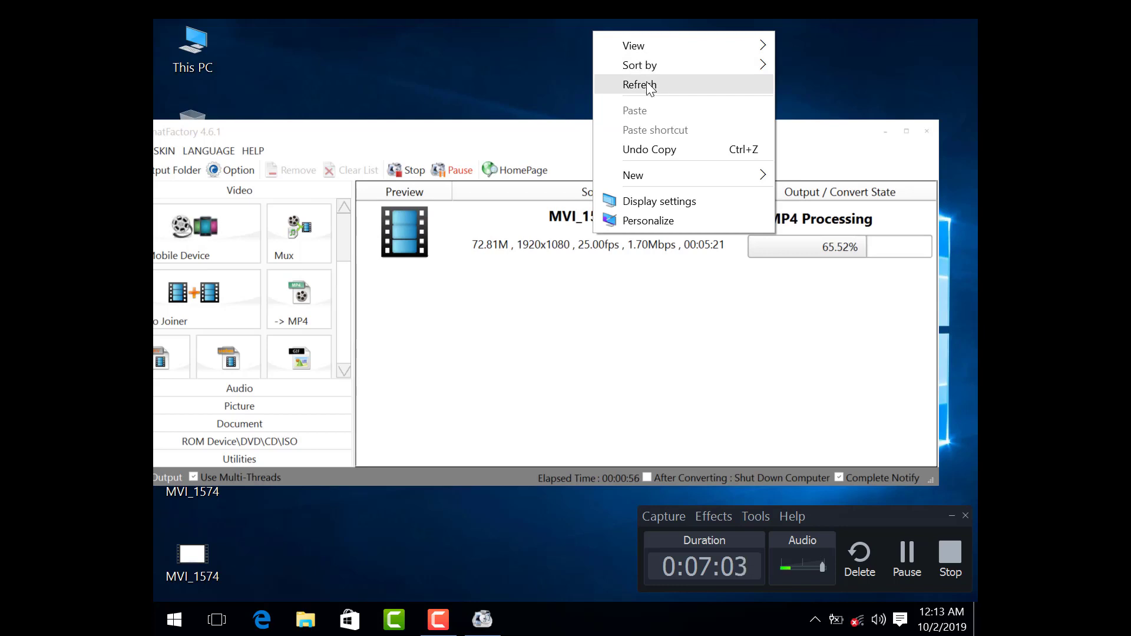
{"action": "left_click", "coordinate": [648, 86]}
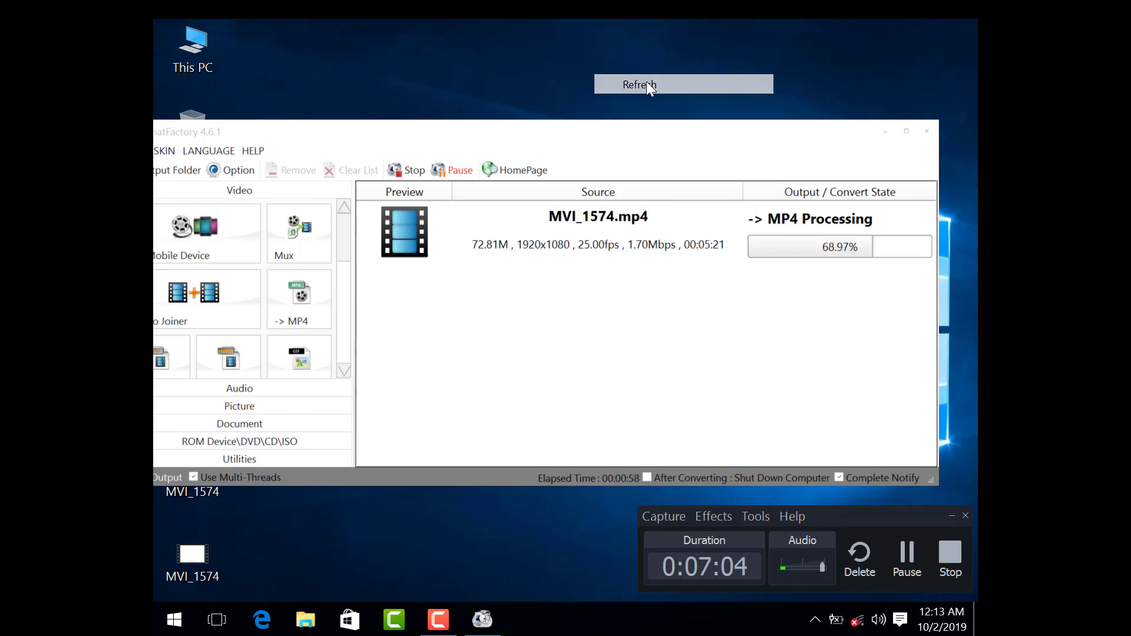
{"action": "right_click", "coordinate": [552, 44]}
{"action": "left_click", "coordinate": [587, 98]}
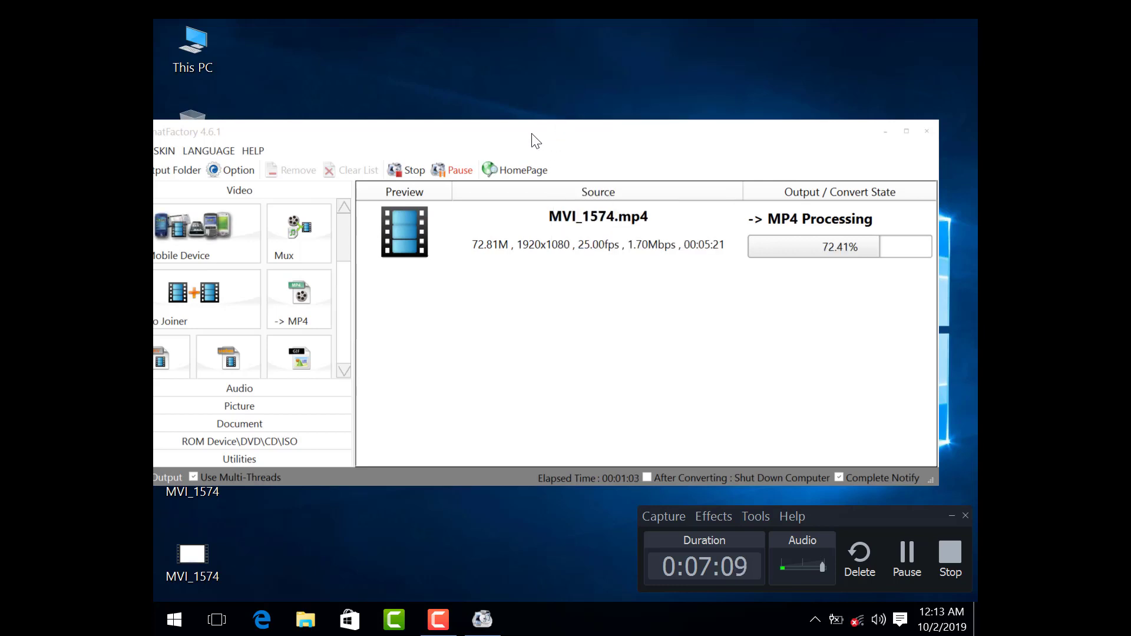
{"action": "left_click", "coordinate": [950, 516]}
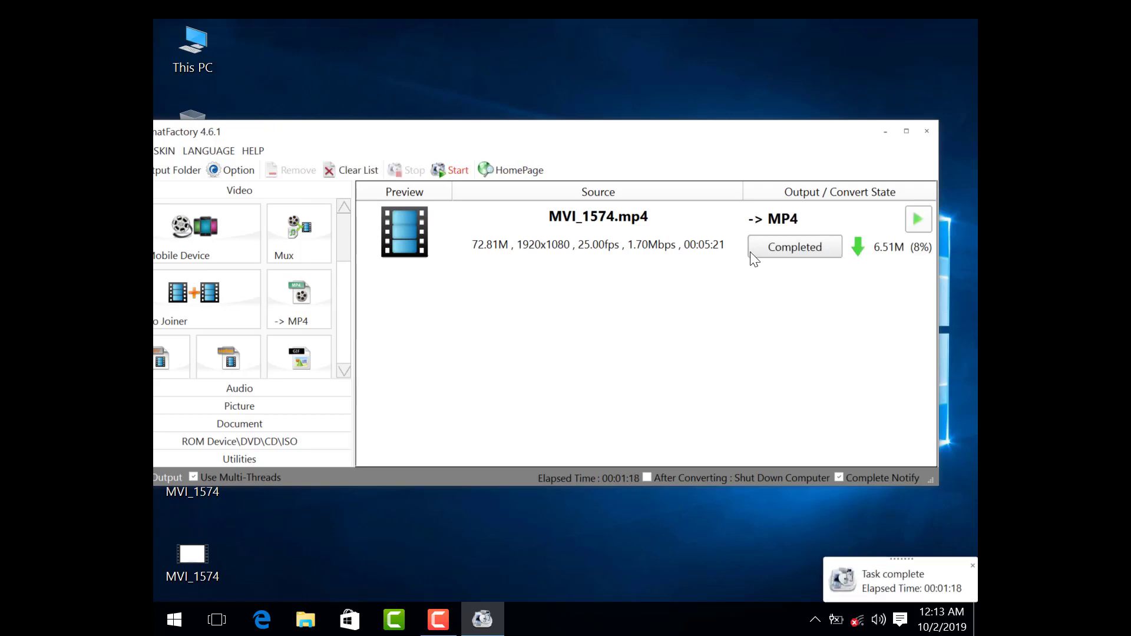
Open the FFOutput output folder and select the trimmed video MVI_1574 00_02_11-00_02_40
{"action": "left_click_drag", "start_coordinate": [487, 141], "coordinate": [661, 175]}
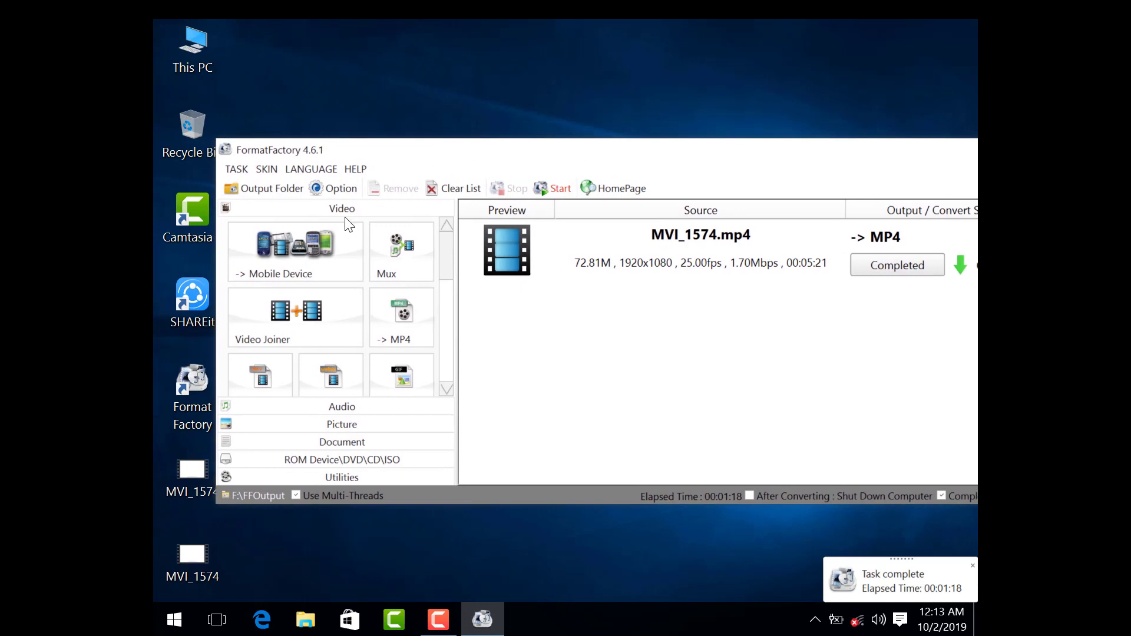
{"action": "left_click", "coordinate": [286, 188]}
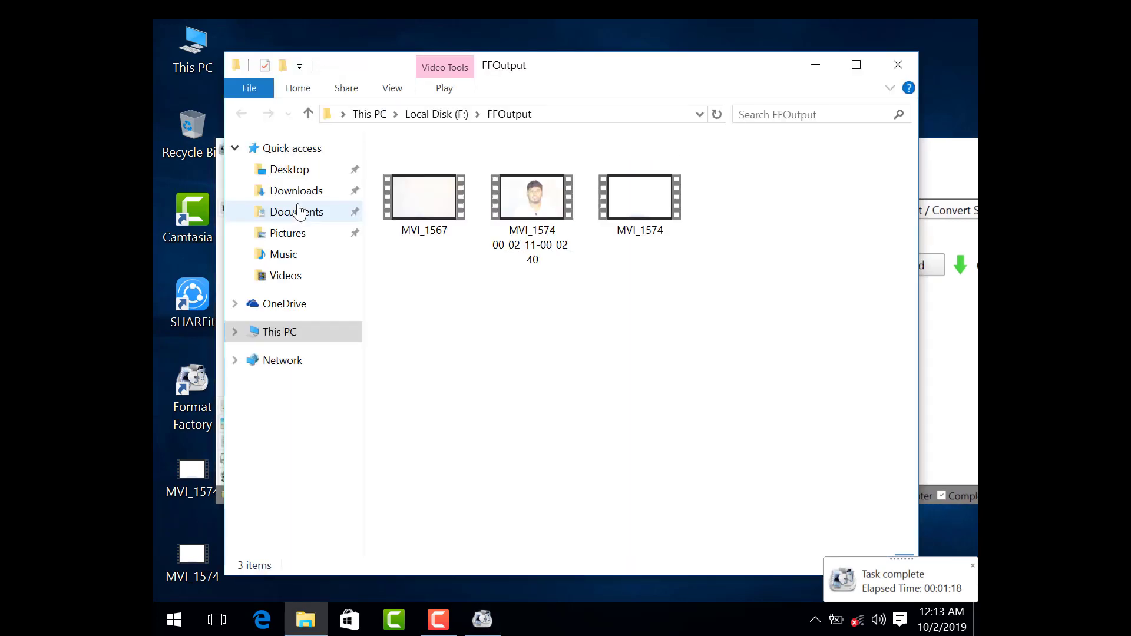
{"action": "left_click", "coordinate": [529, 208]}
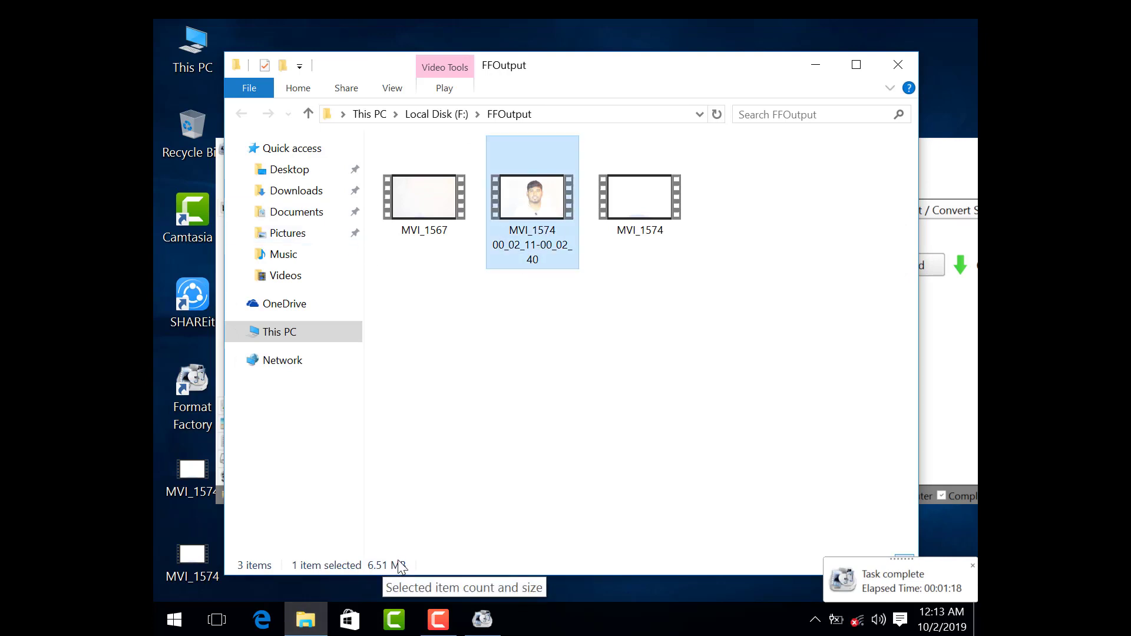
Check the trimmed video's size, security and length details in its file properties
{"action": "right_click", "coordinate": [529, 237]}
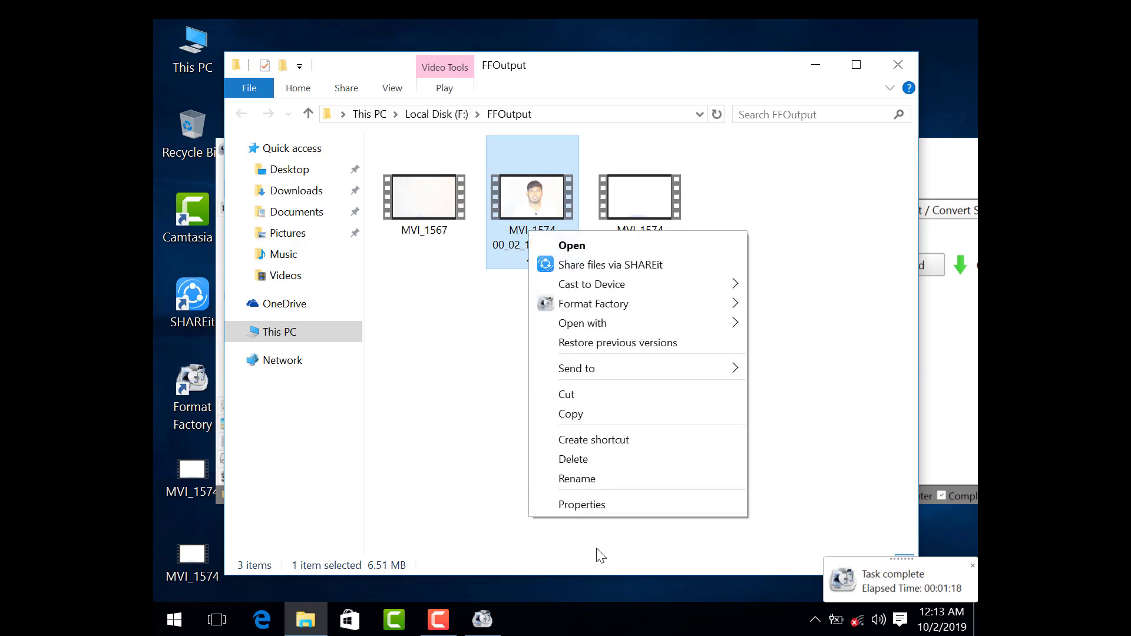
{"action": "left_click", "coordinate": [583, 510]}
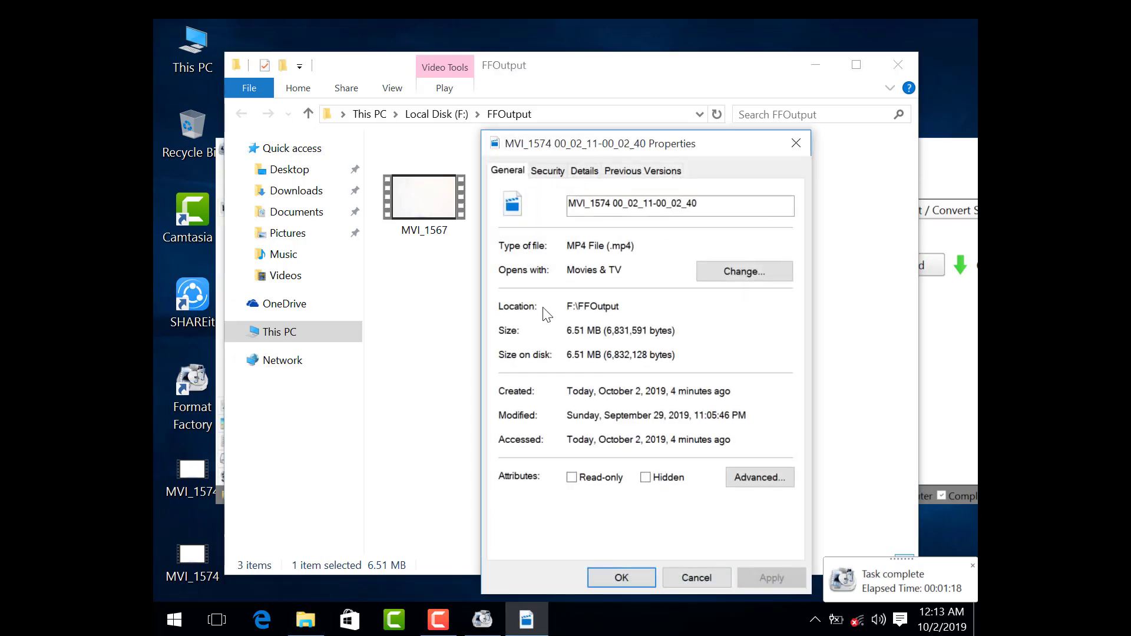
{"action": "left_click", "coordinate": [551, 171]}
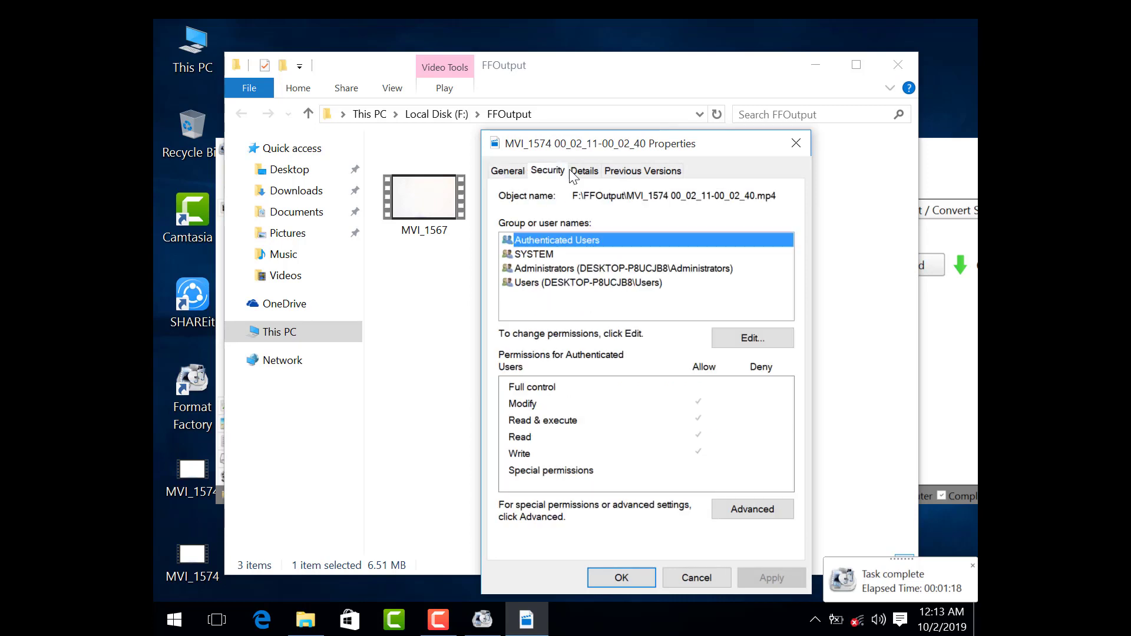
{"action": "left_click", "coordinate": [586, 170]}
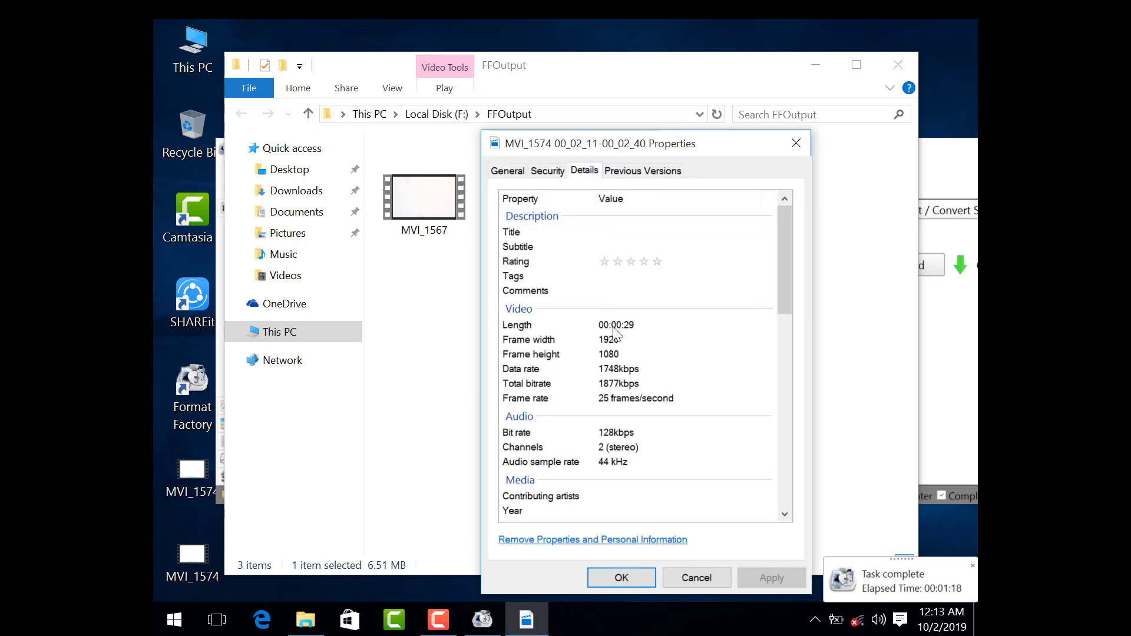
{"action": "left_click", "coordinate": [513, 325]}
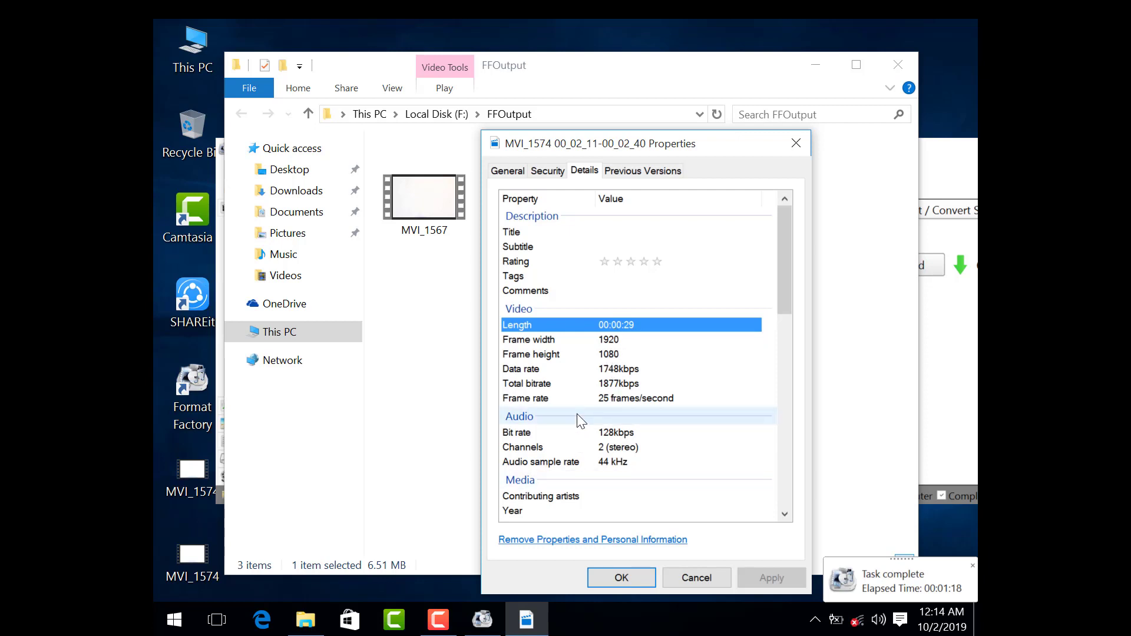
{"action": "left_click", "coordinate": [620, 579]}
Copy the trimmed MVI_1574 00_02_11-00_02_40 video to the desktop and close the output folder
{"action": "right_click", "coordinate": [526, 225]}
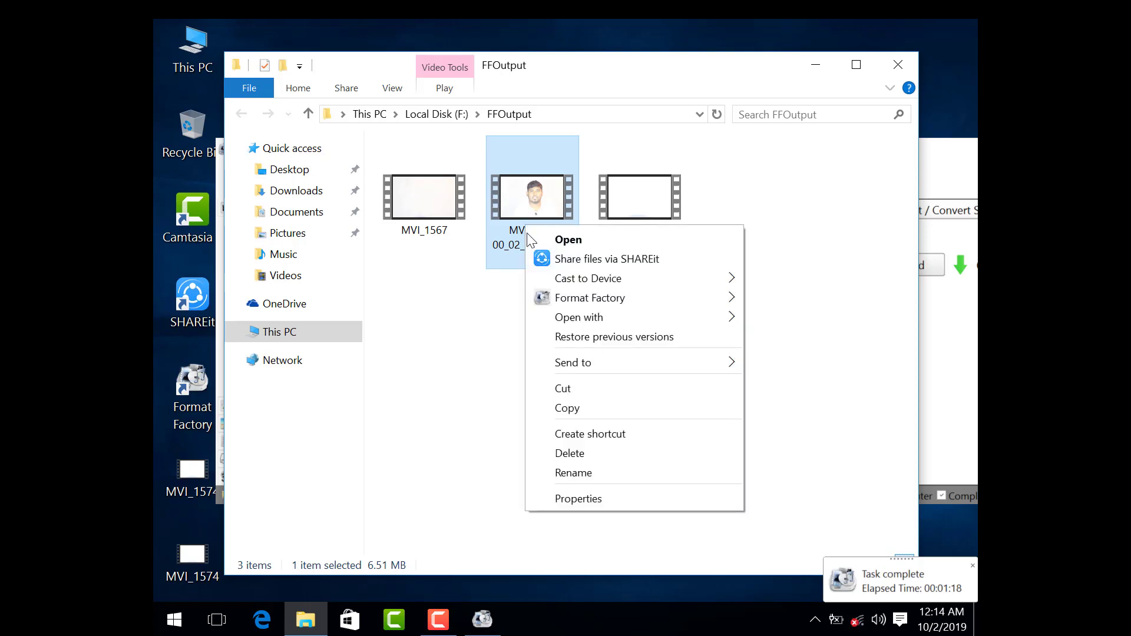
{"action": "left_click", "coordinate": [567, 409]}
{"action": "left_click_drag", "start_coordinate": [536, 253], "coordinate": [183, 542]}
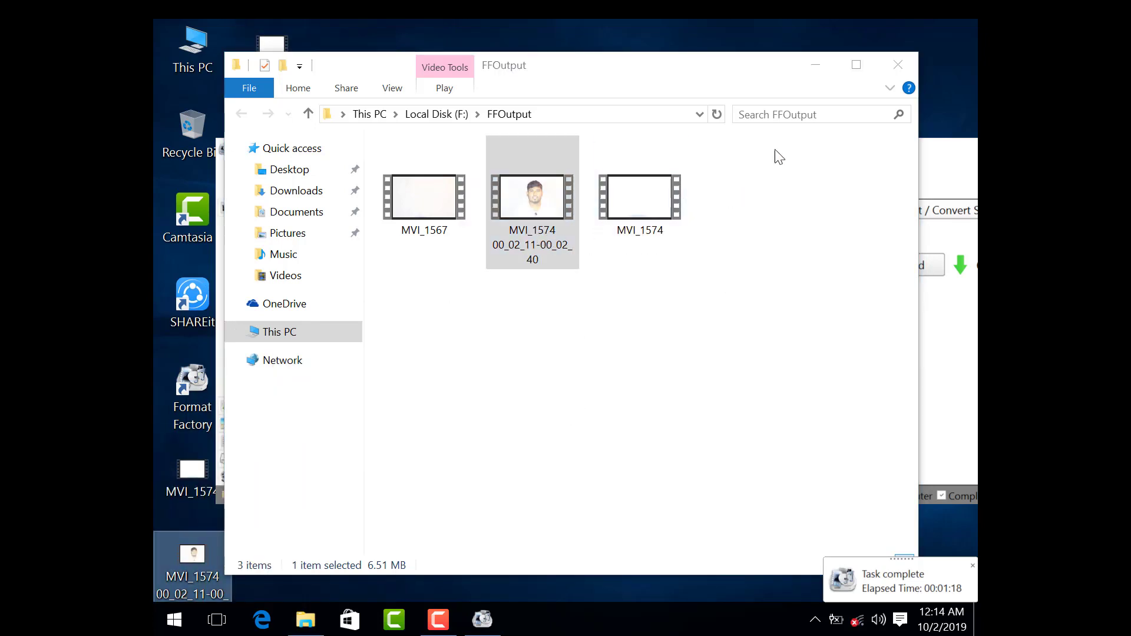
{"action": "left_click", "coordinate": [900, 62]}
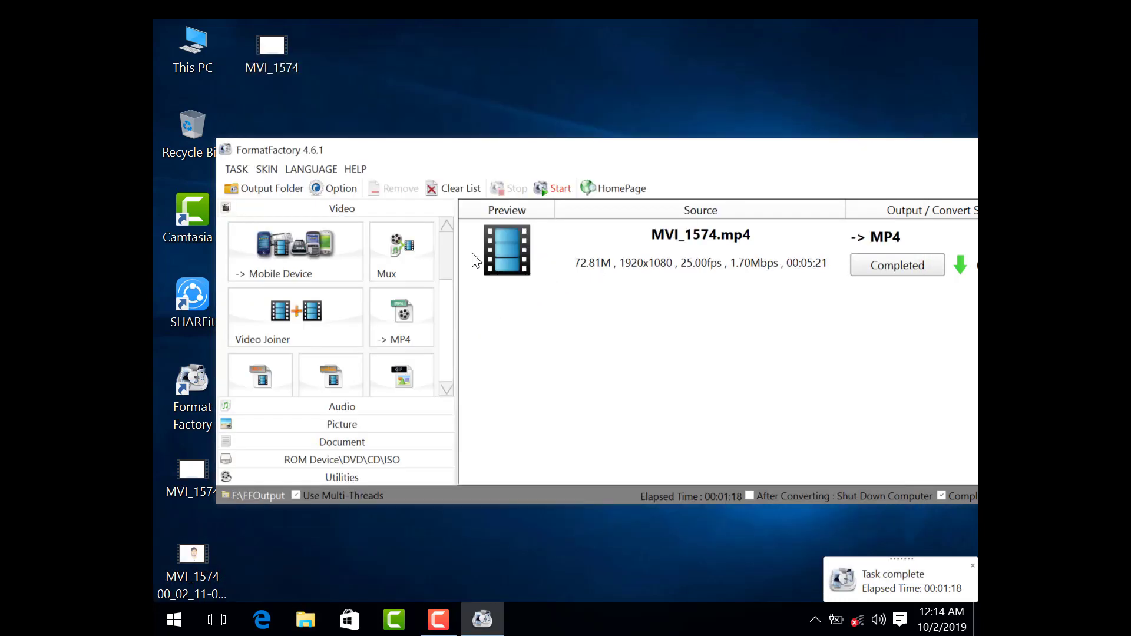
Clear the finished conversion from the task list and look through the Audio conversion formats
{"action": "left_click", "coordinate": [443, 190]}
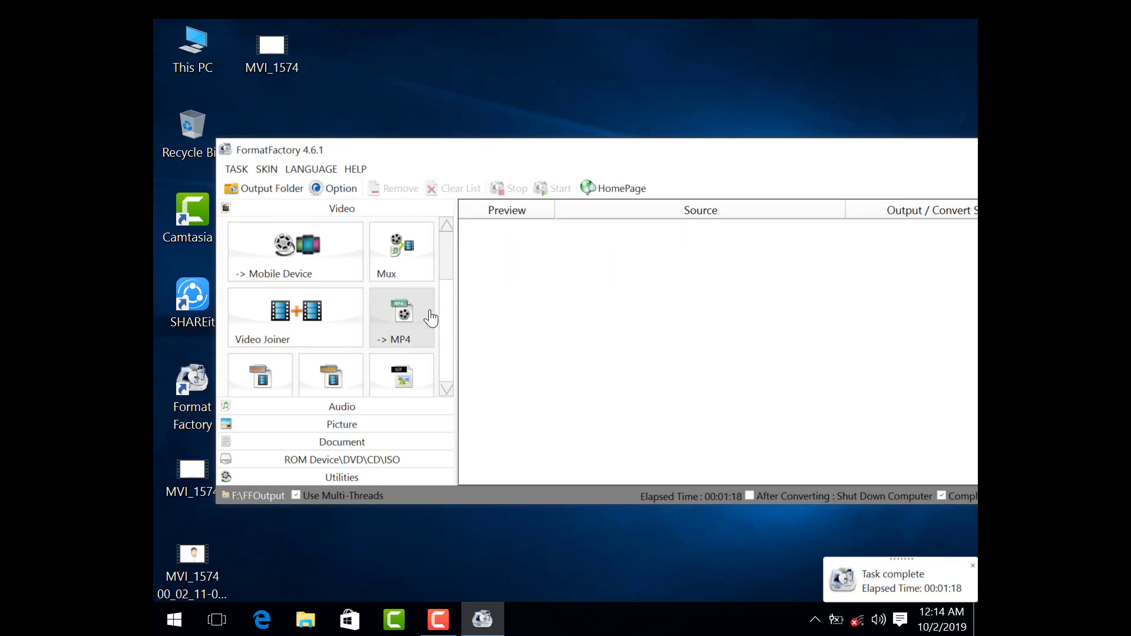
{"action": "left_click", "coordinate": [381, 411]}
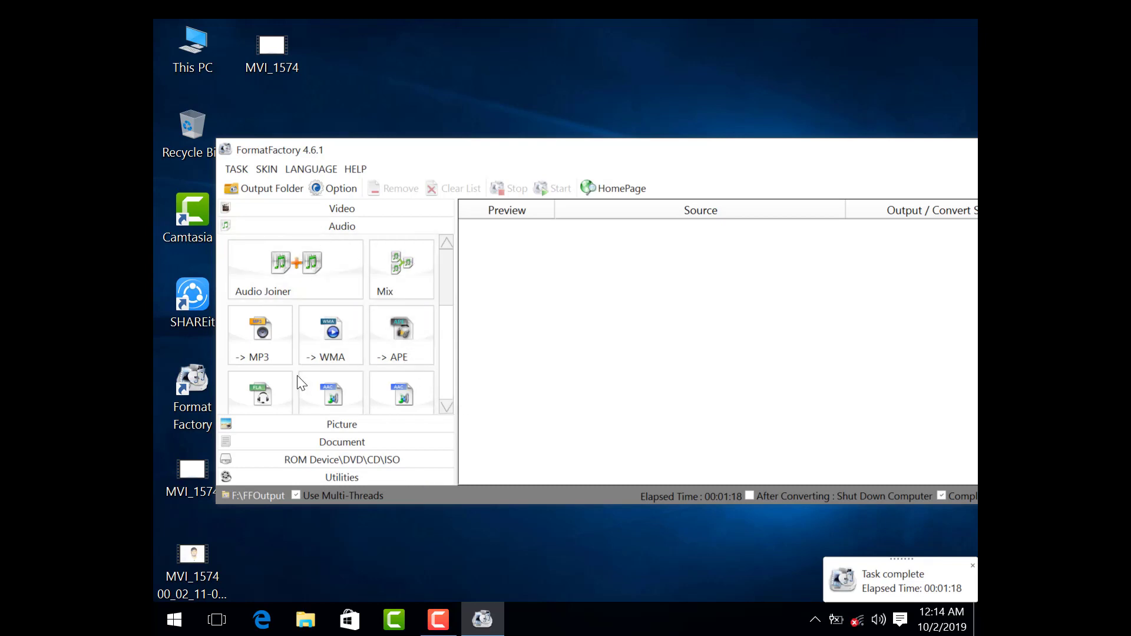
{"action": "scroll", "coordinate": [302, 383], "scroll_direction": "down", "scroll_amount": 3}
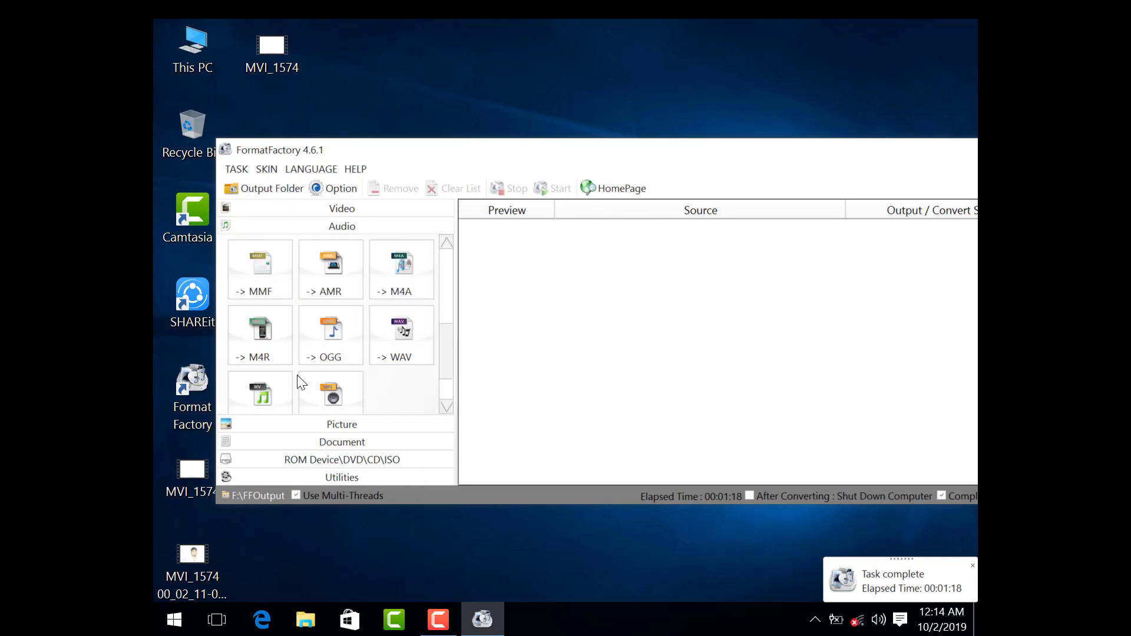
Convert the desktop video MVI_1574.mp4 to MP3 at High quality, with F:\FFOutput as the output folder
{"action": "scroll", "coordinate": [301, 383], "scroll_direction": "down", "scroll_amount": 1}
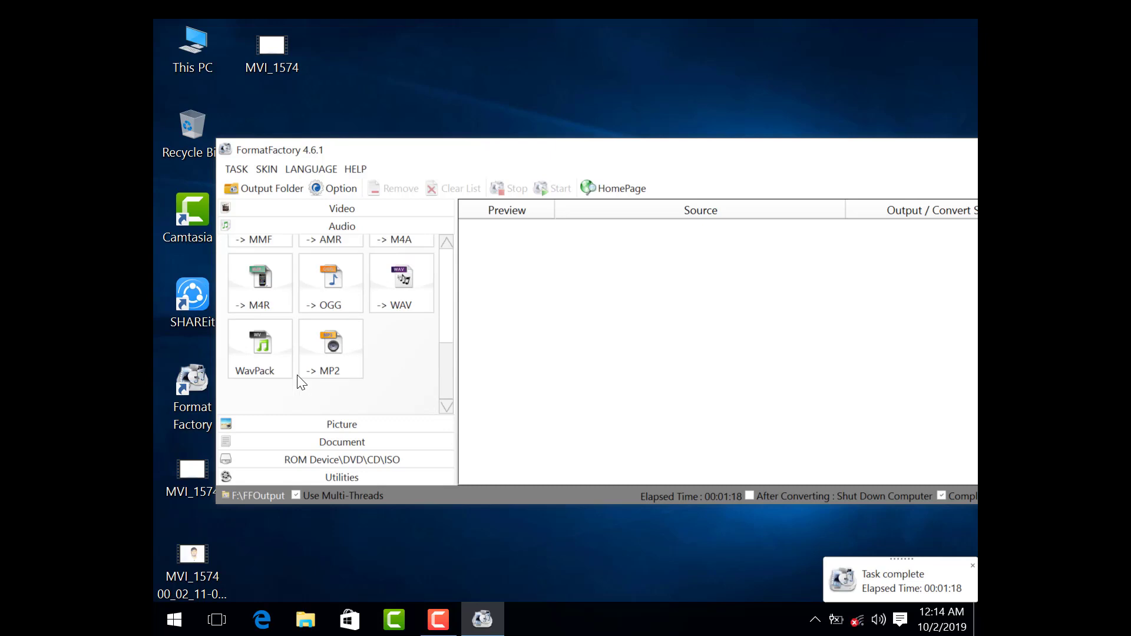
{"action": "scroll", "coordinate": [302, 383], "scroll_direction": "up", "scroll_amount": 4}
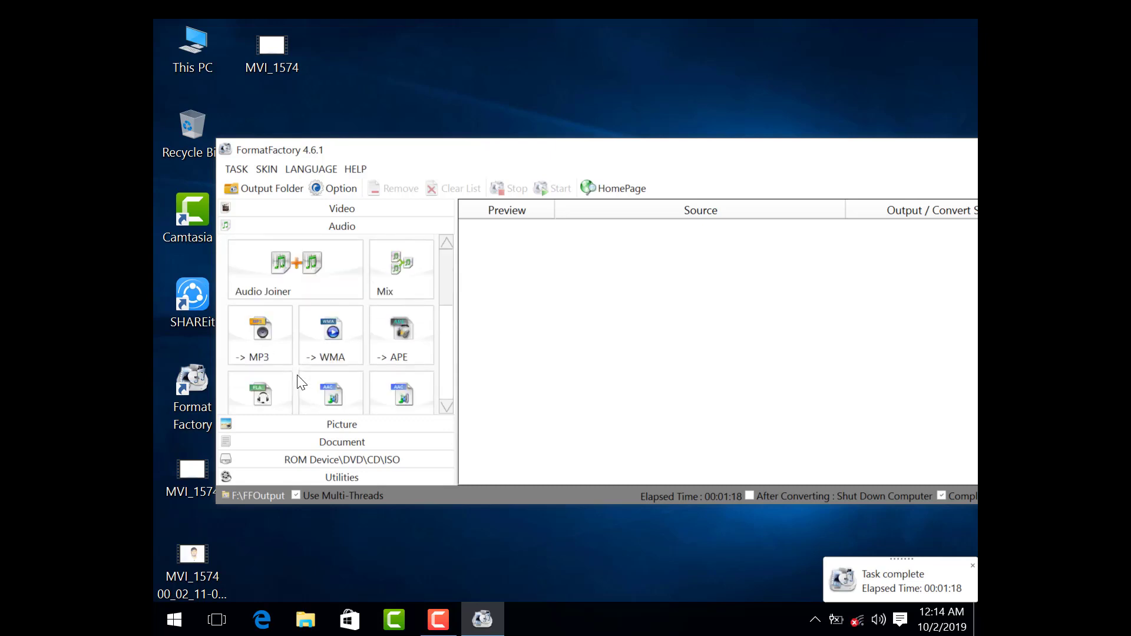
{"action": "left_click", "coordinate": [259, 353]}
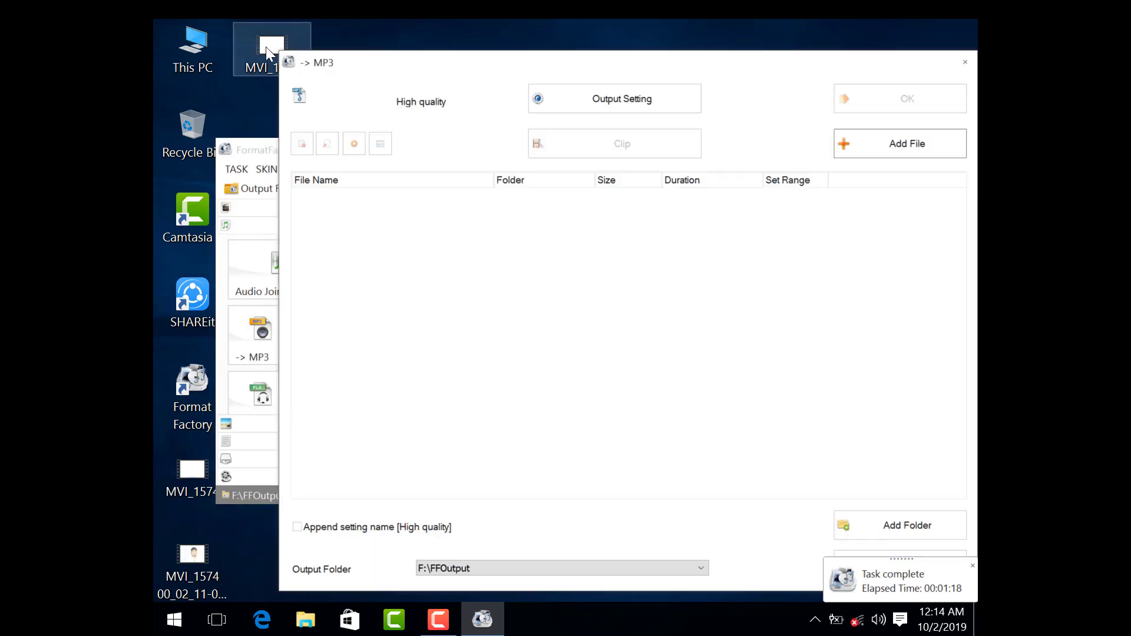
{"action": "left_click_drag", "start_coordinate": [266, 47], "coordinate": [606, 390]}
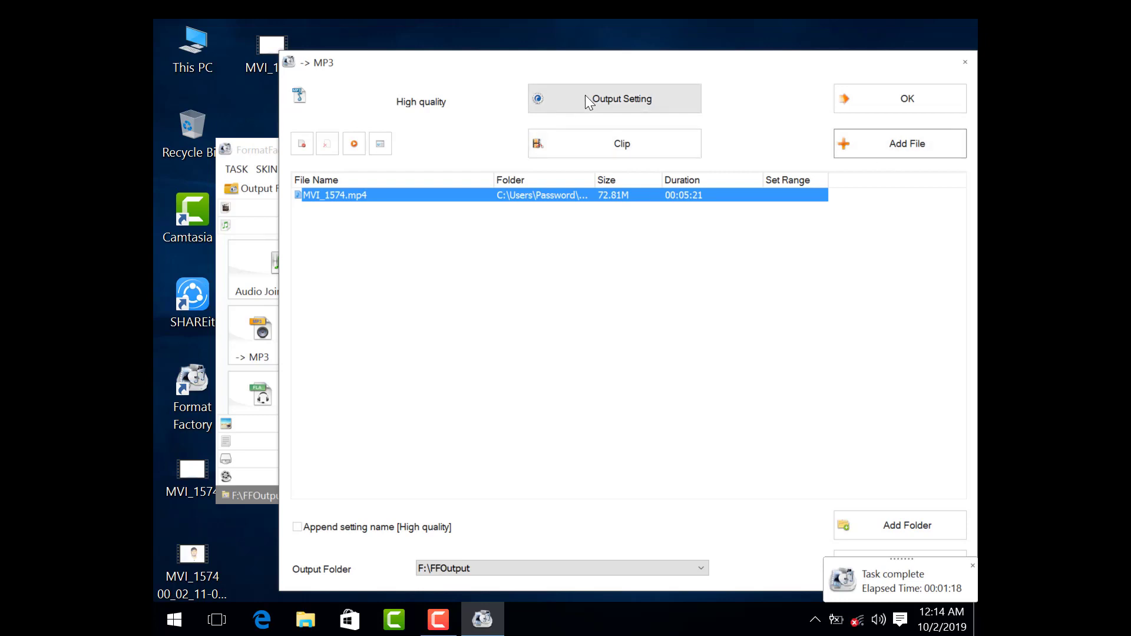
{"action": "left_click", "coordinate": [918, 105]}
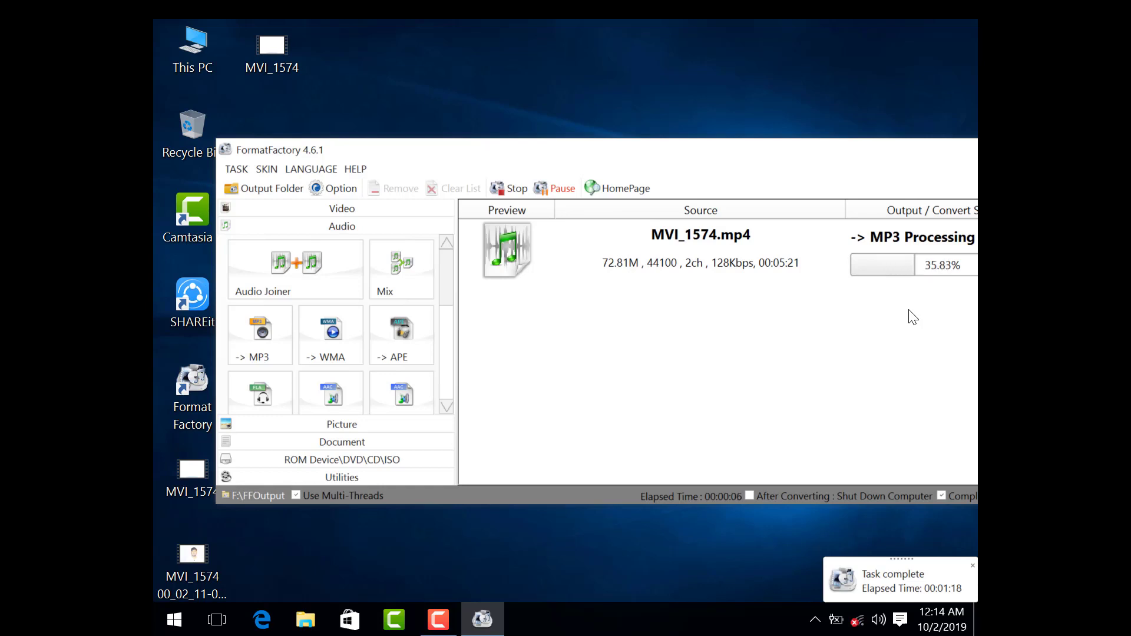
{"action": "left_click_drag", "start_coordinate": [691, 148], "coordinate": [577, 163]}
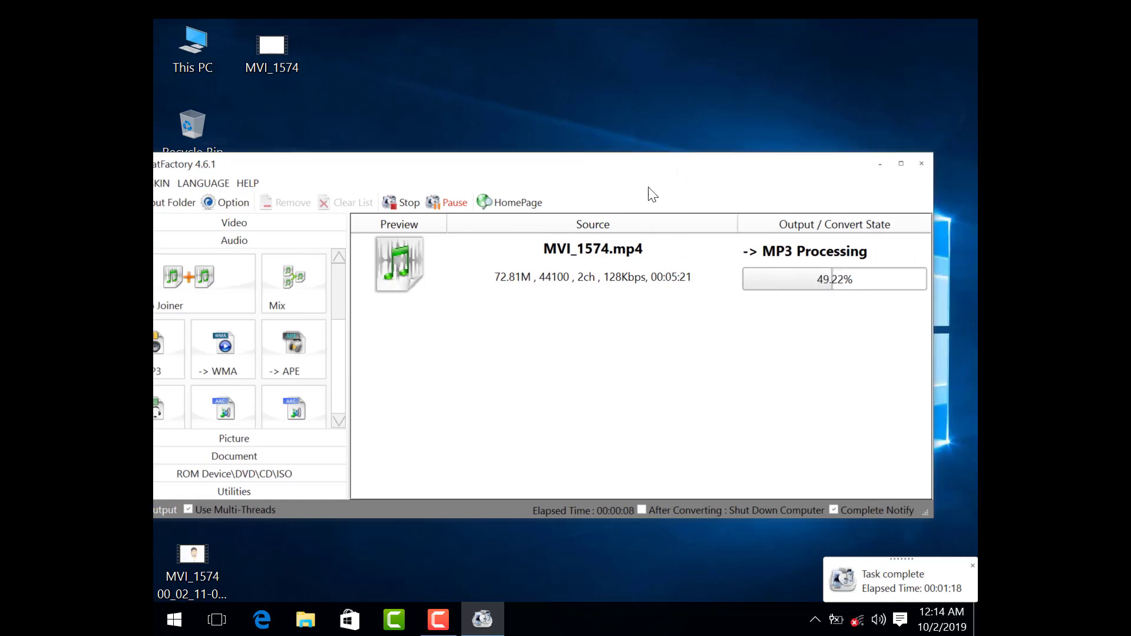
{"action": "right_click", "coordinate": [651, 66]}
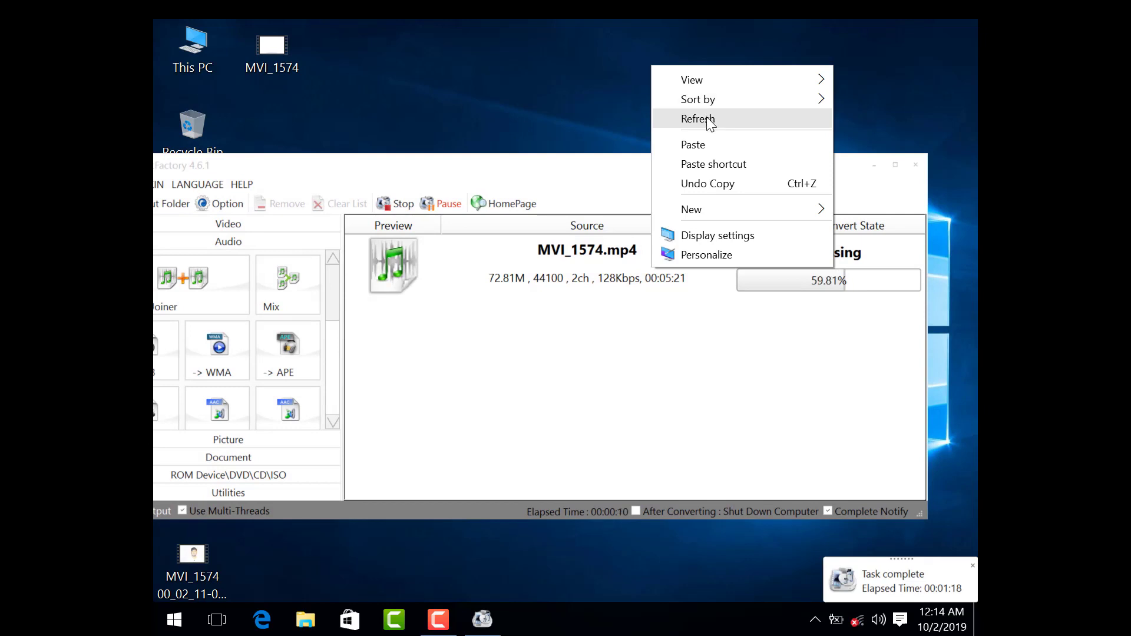
{"action": "left_click", "coordinate": [708, 120]}
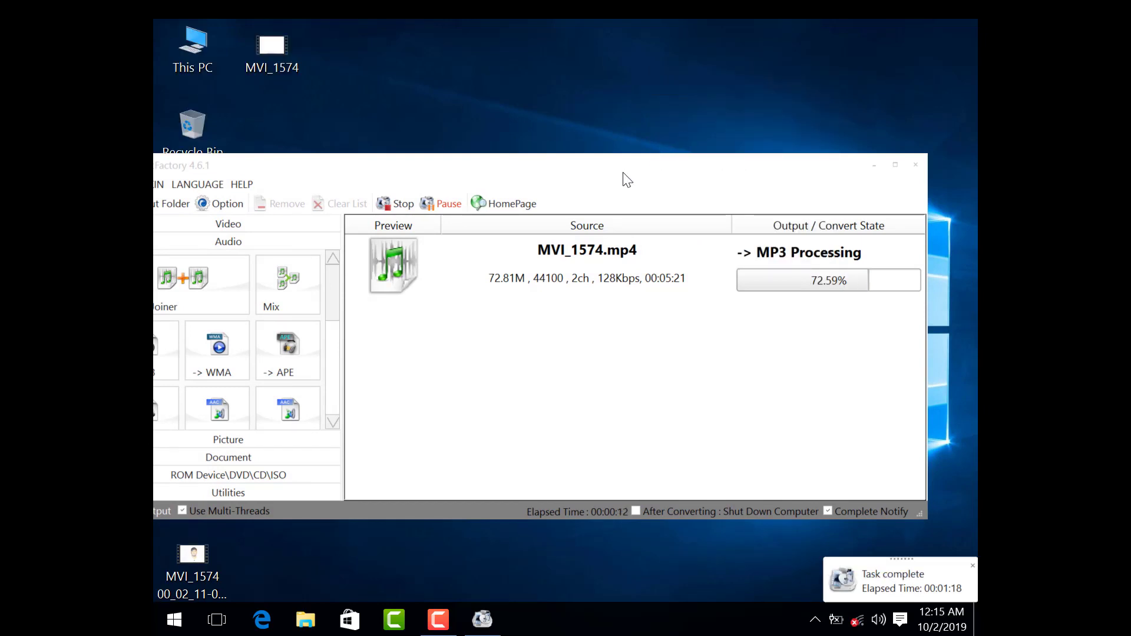
{"action": "left_click_drag", "start_coordinate": [601, 171], "coordinate": [672, 165]}
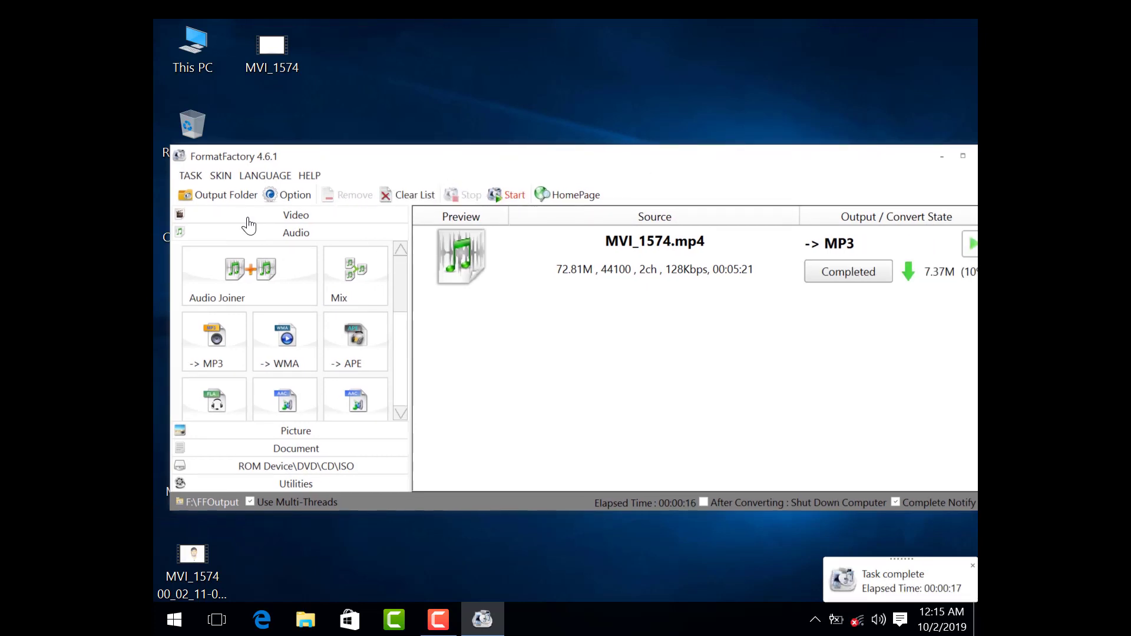
Open the output folder and bring up the file properties of the converted MVI_1574 MP3
{"action": "left_click", "coordinate": [226, 196]}
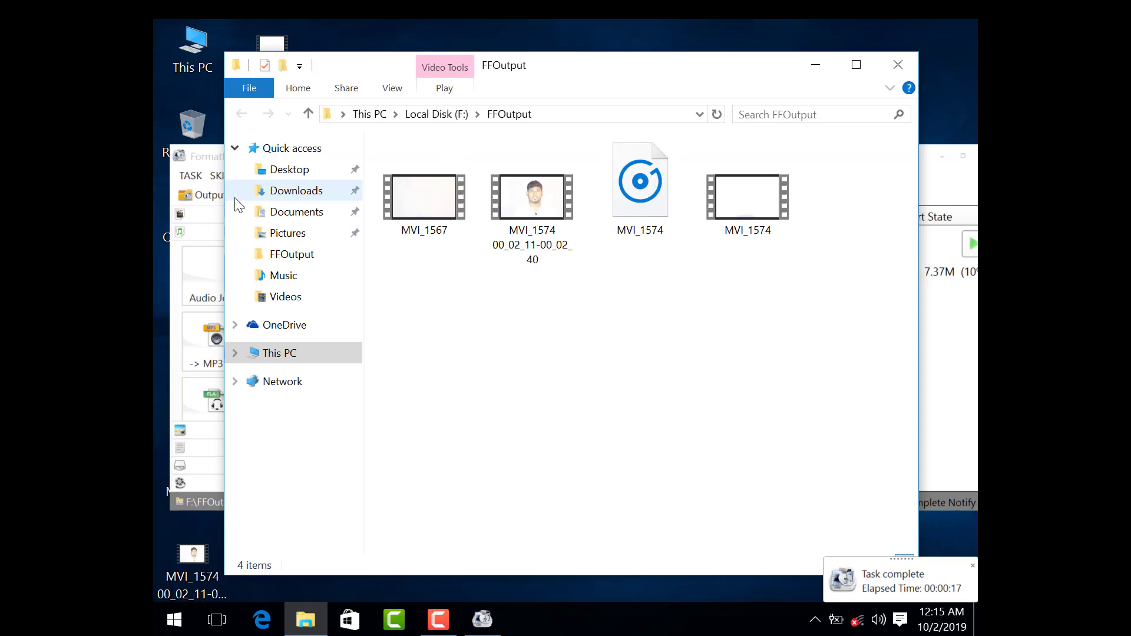
{"action": "left_click", "coordinate": [624, 191]}
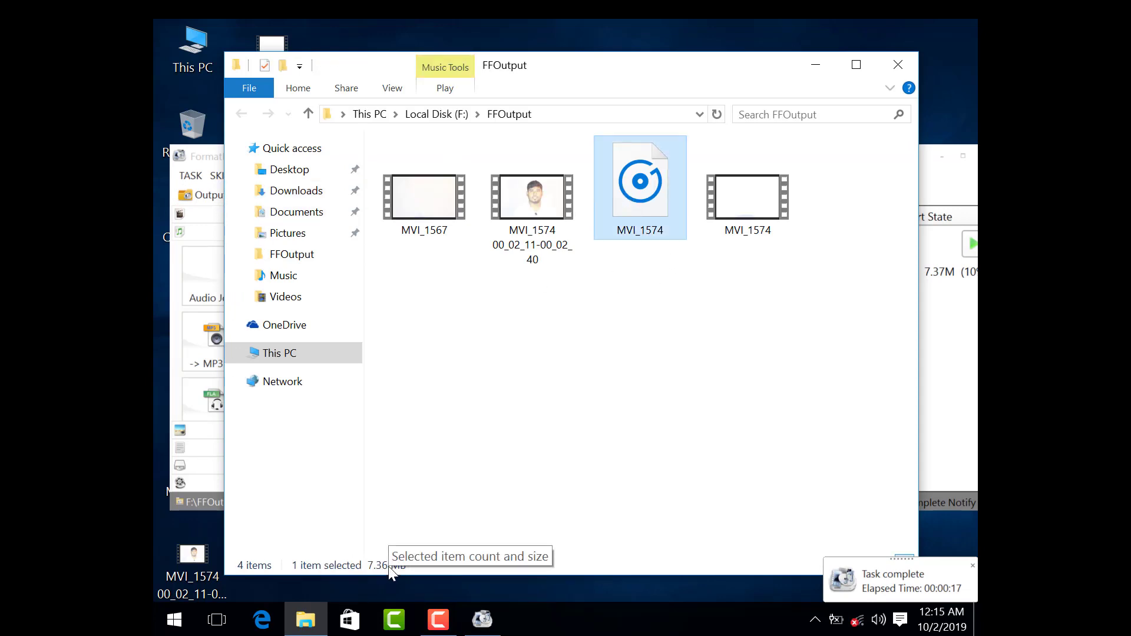
{"action": "right_click", "coordinate": [648, 206]}
{"action": "left_click", "coordinate": [681, 520]}
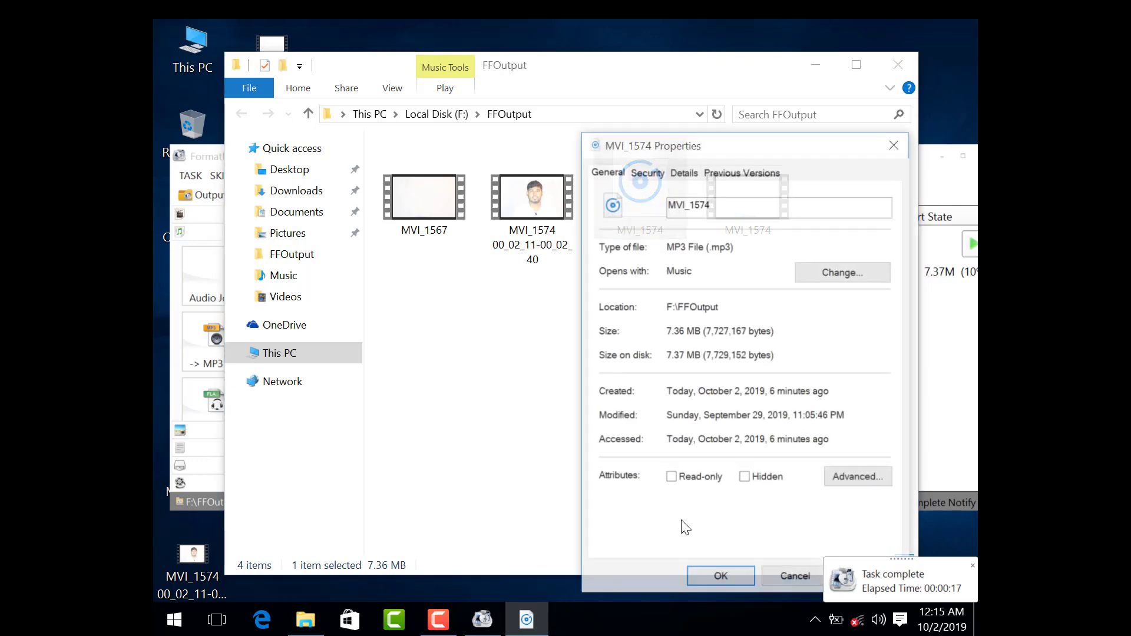
Review the MP3's length, bit rate, size and security details, and close the properties and the output folder
{"action": "left_click", "coordinate": [683, 172]}
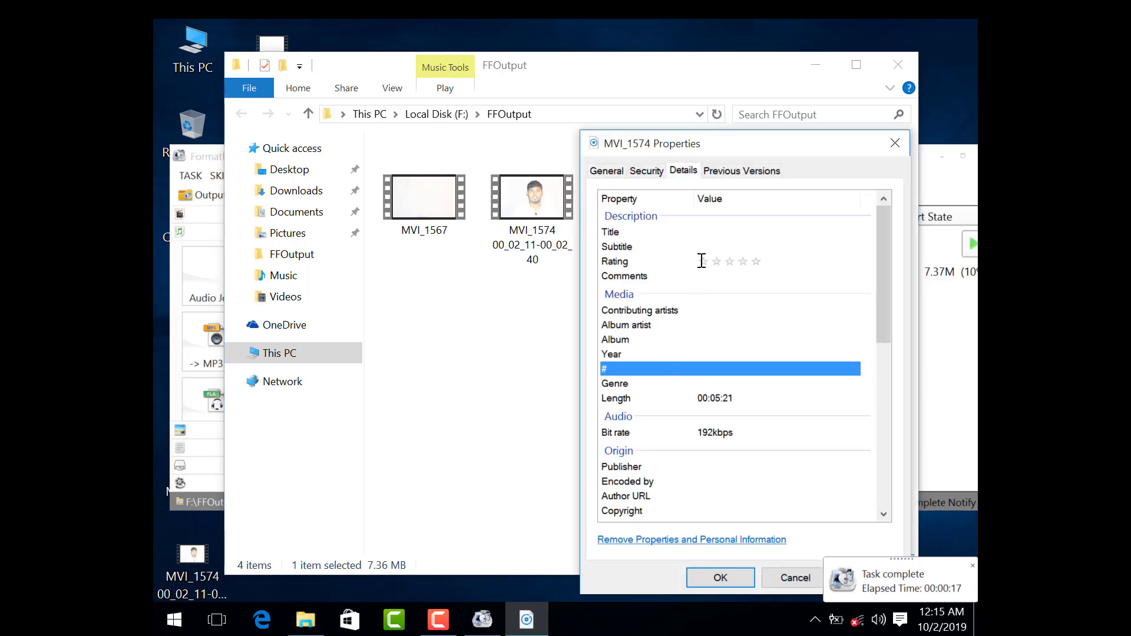
{"action": "scroll", "coordinate": [729, 427], "scroll_direction": "down", "scroll_amount": 4}
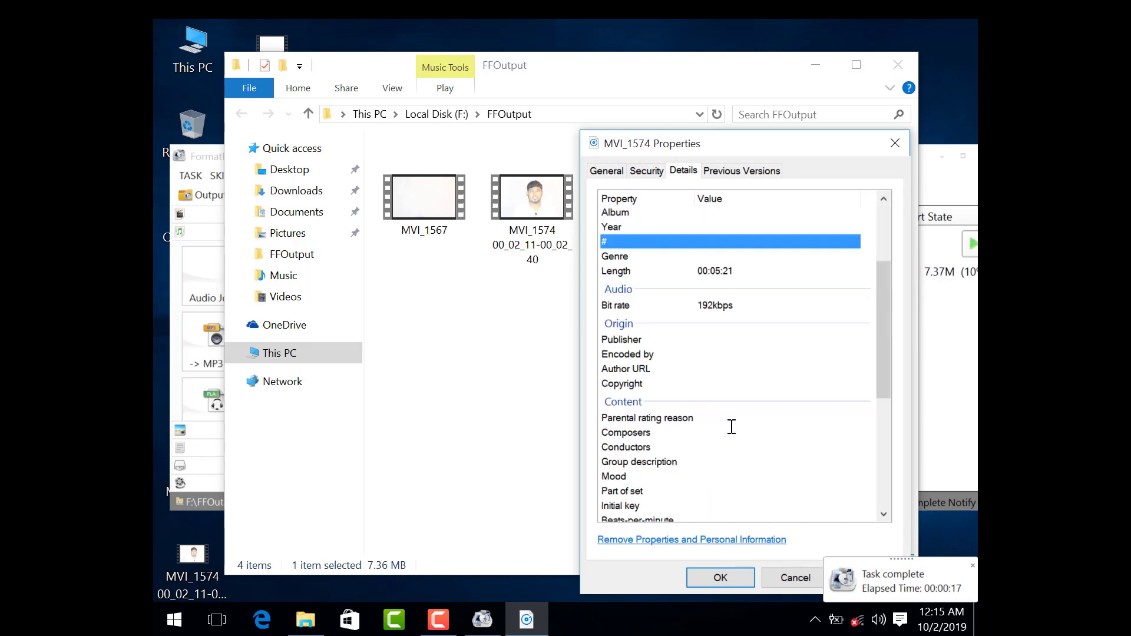
{"action": "left_click", "coordinate": [646, 172]}
{"action": "left_click", "coordinate": [682, 172]}
{"action": "scroll", "coordinate": [722, 353], "scroll_direction": "down", "scroll_amount": 4}
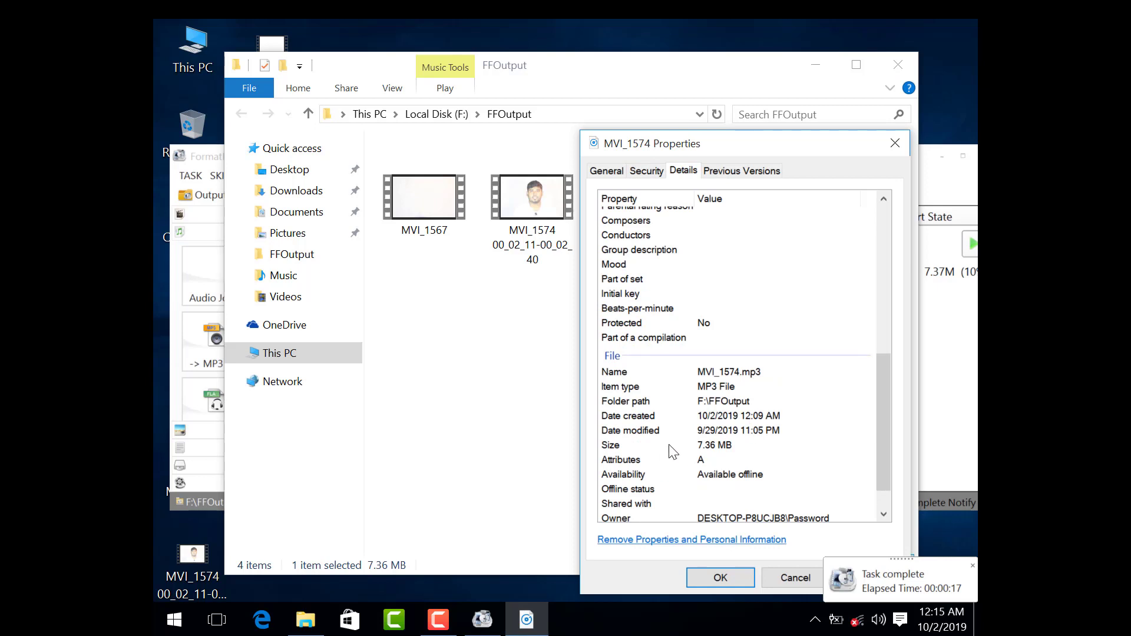
{"action": "scroll", "coordinate": [722, 448], "scroll_direction": "down", "scroll_amount": 1}
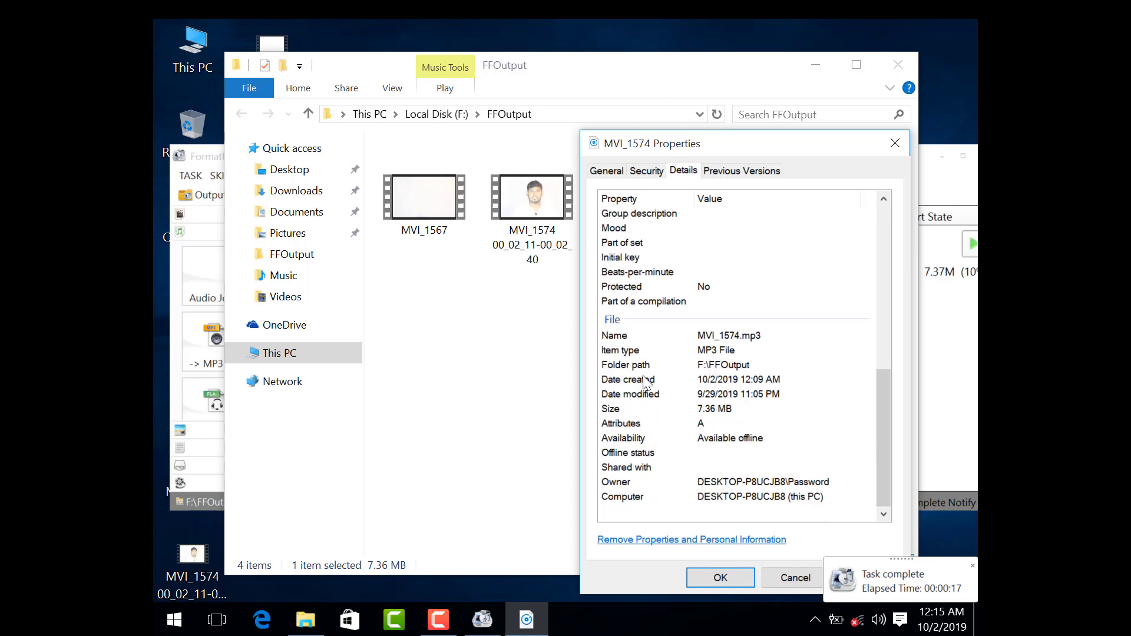
{"action": "left_click", "coordinate": [743, 582]}
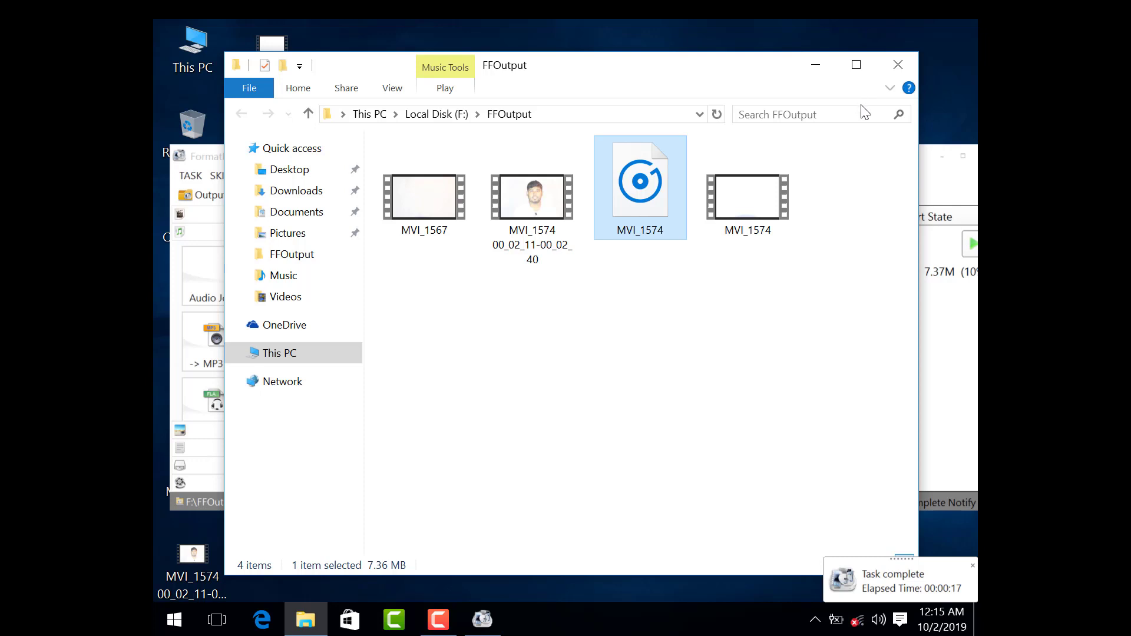
{"action": "left_click", "coordinate": [897, 65]}
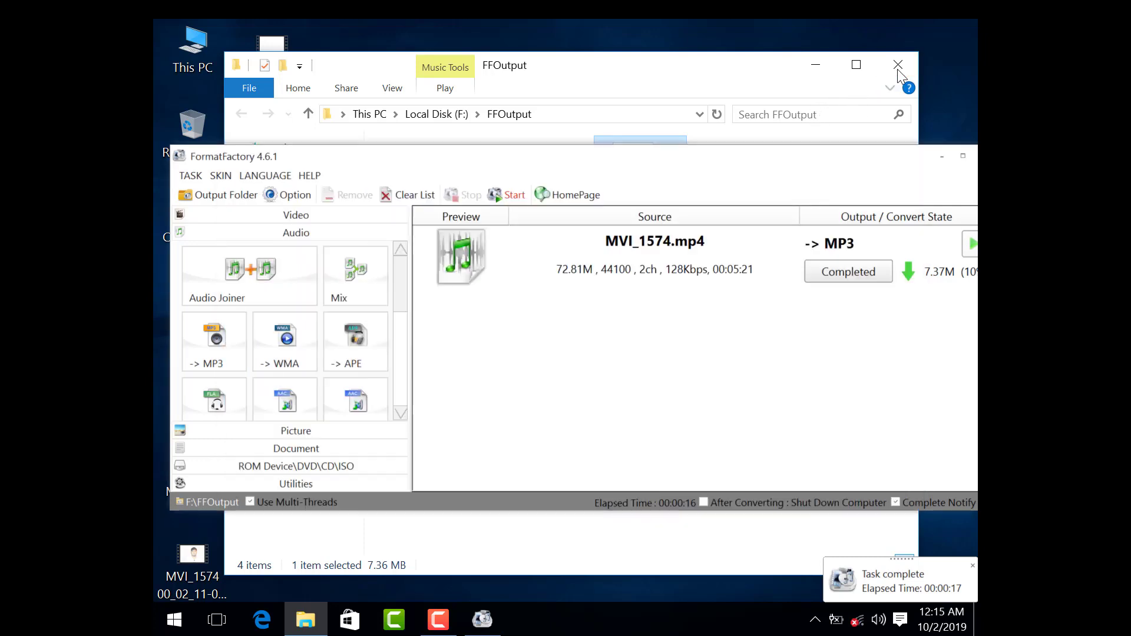
Show the Picture conversion formats and clear the finished MP3 conversion from the task list
{"action": "left_click", "coordinate": [318, 432]}
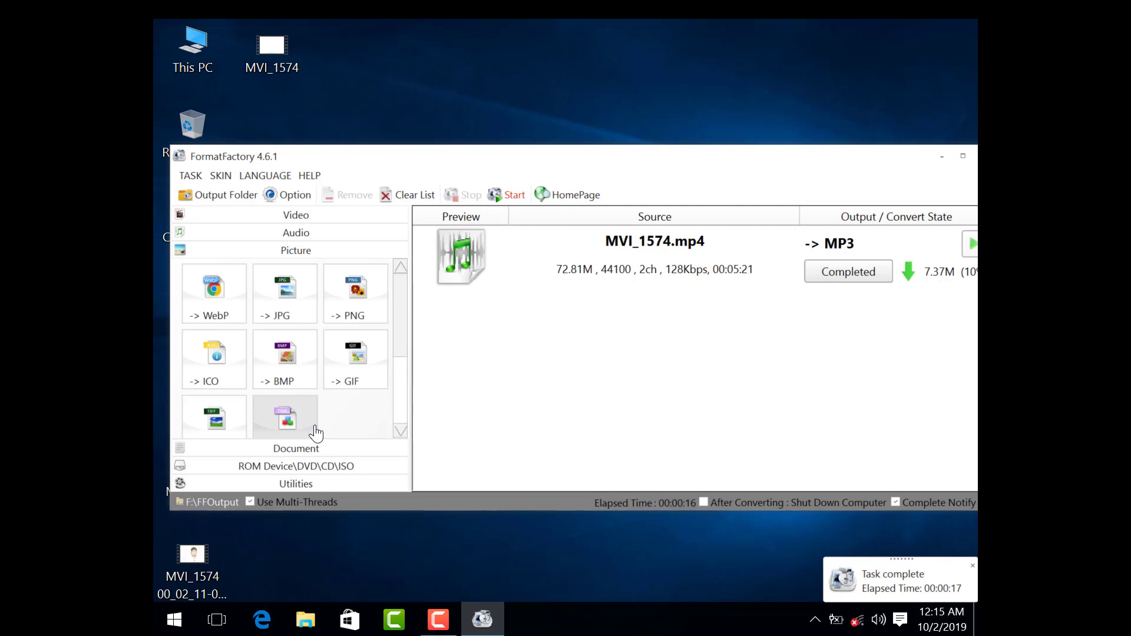
{"action": "left_click", "coordinate": [425, 195]}
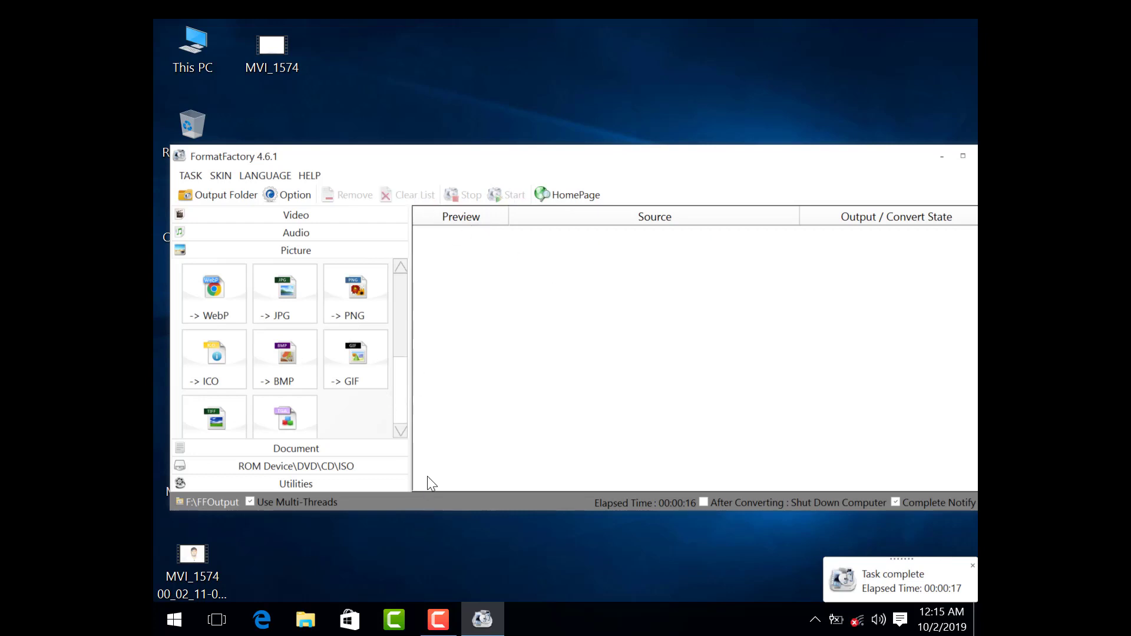
{"action": "left_click", "coordinate": [441, 617]}
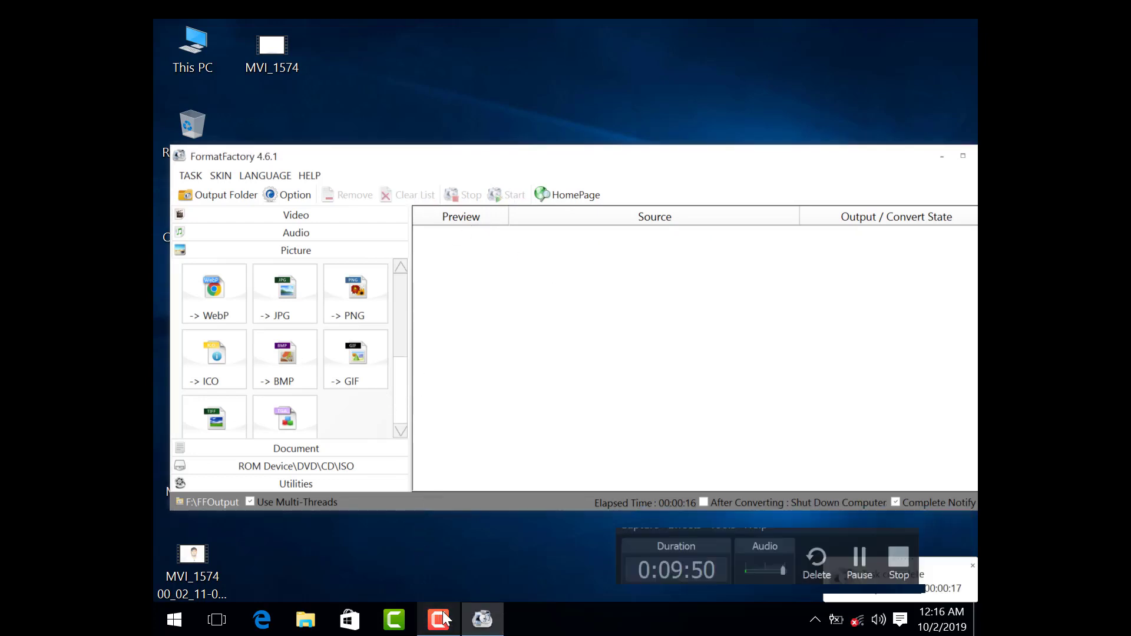
{"action": "left_click", "coordinate": [442, 617]}
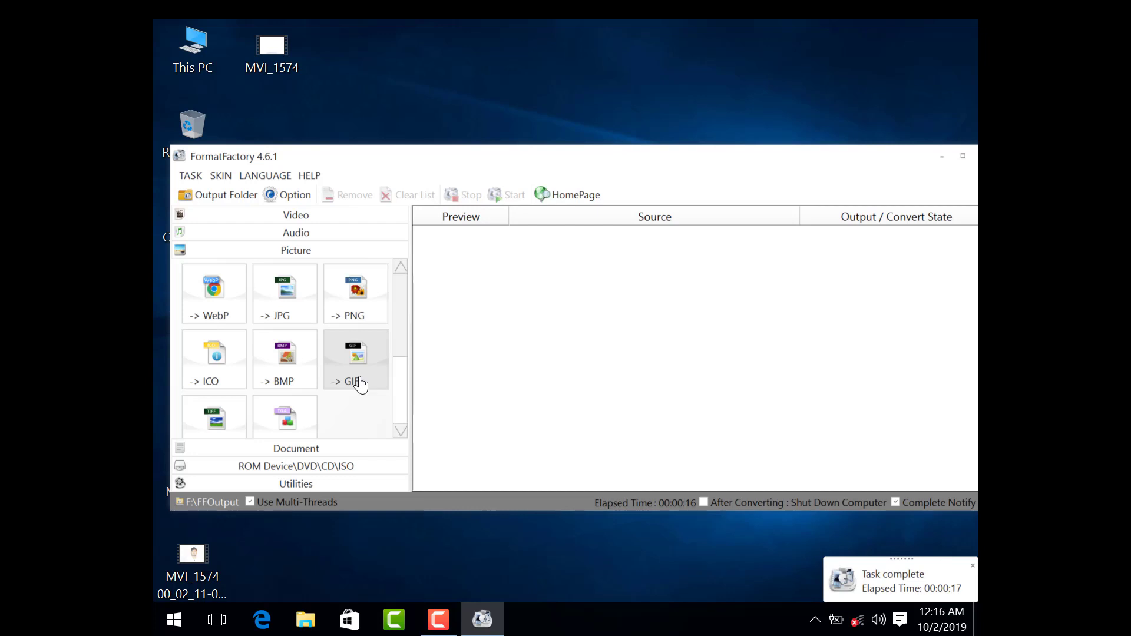
Look at the JPG picture conversion setup and close it without adding files
{"action": "left_click", "coordinate": [293, 314]}
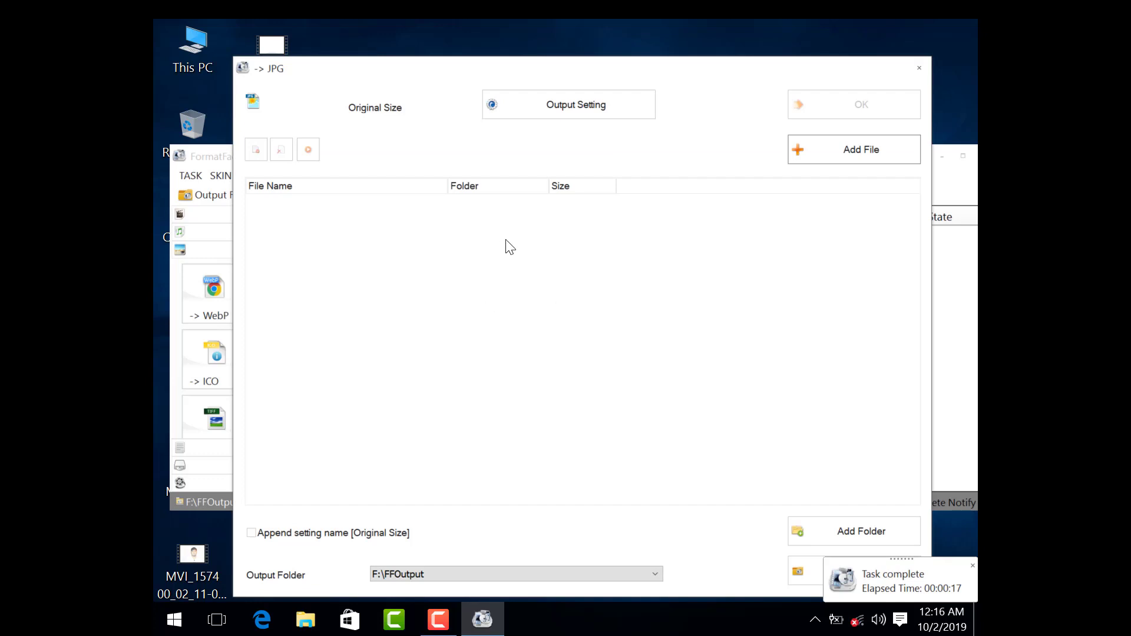
{"action": "left_click", "coordinate": [919, 69]}
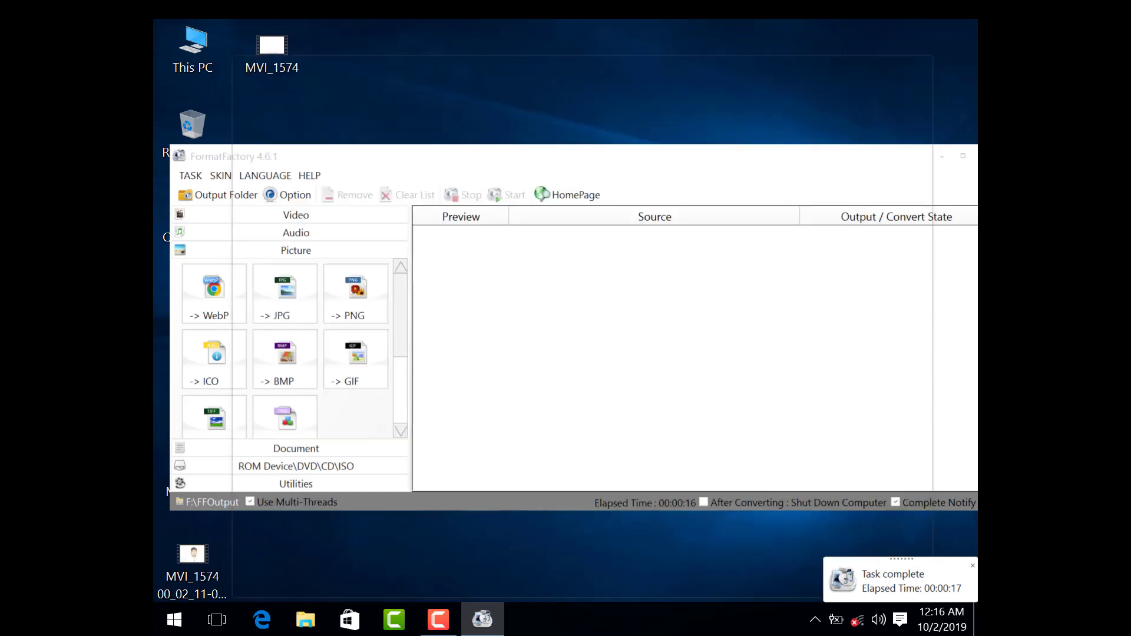
{"action": "right_click", "coordinate": [646, 58]}
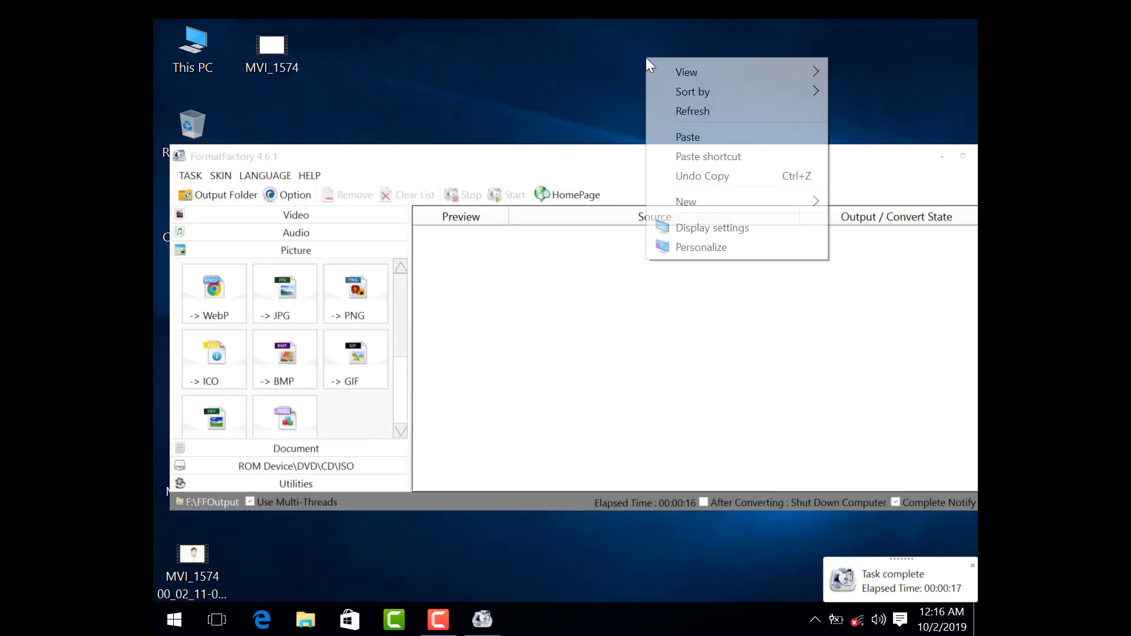
{"action": "left_click", "coordinate": [683, 115]}
Bring the FormatFactory window's hidden edge into view and close the program
{"action": "left_click", "coordinate": [513, 182]}
{"action": "left_click_drag", "start_coordinate": [513, 183], "coordinate": [426, 223]}
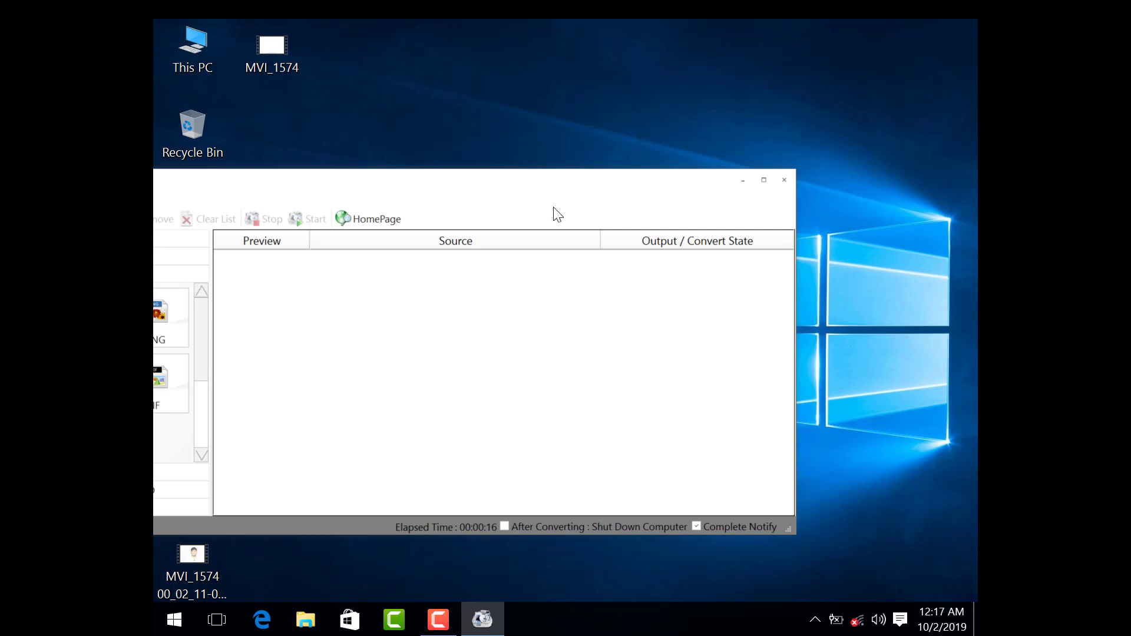
{"action": "left_click", "coordinate": [788, 181]}
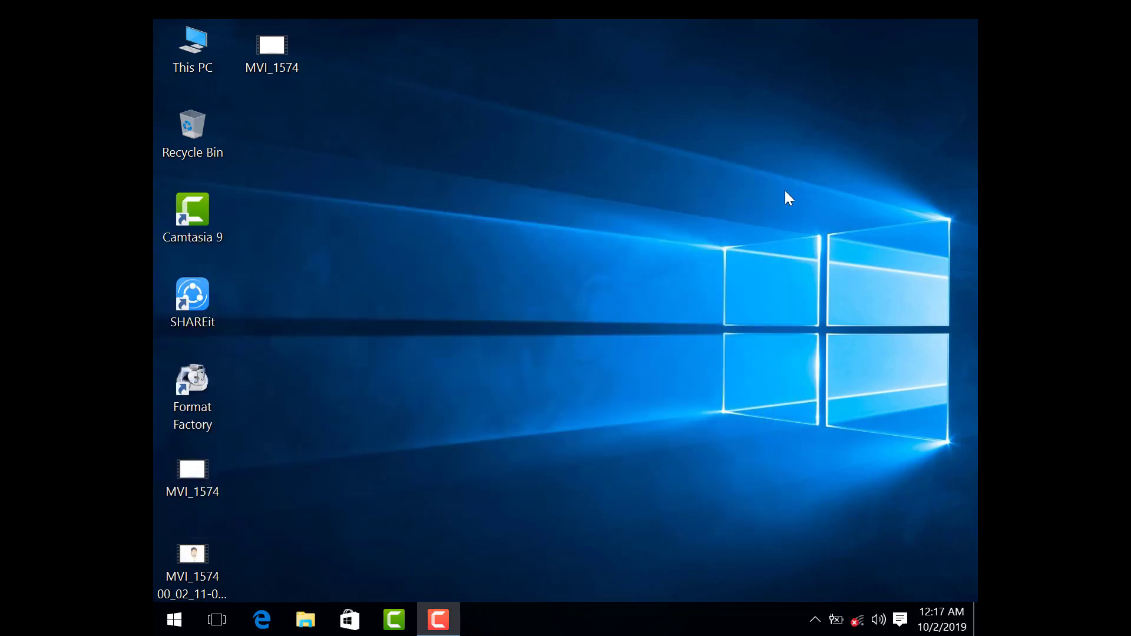
{"action": "left_click", "coordinate": [438, 618]}
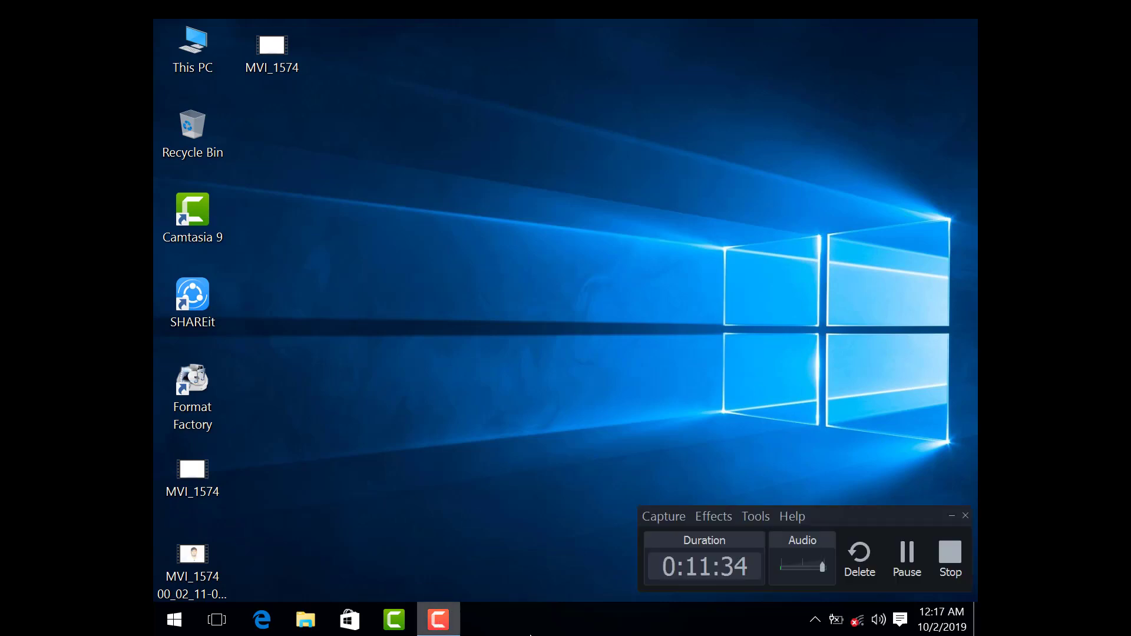